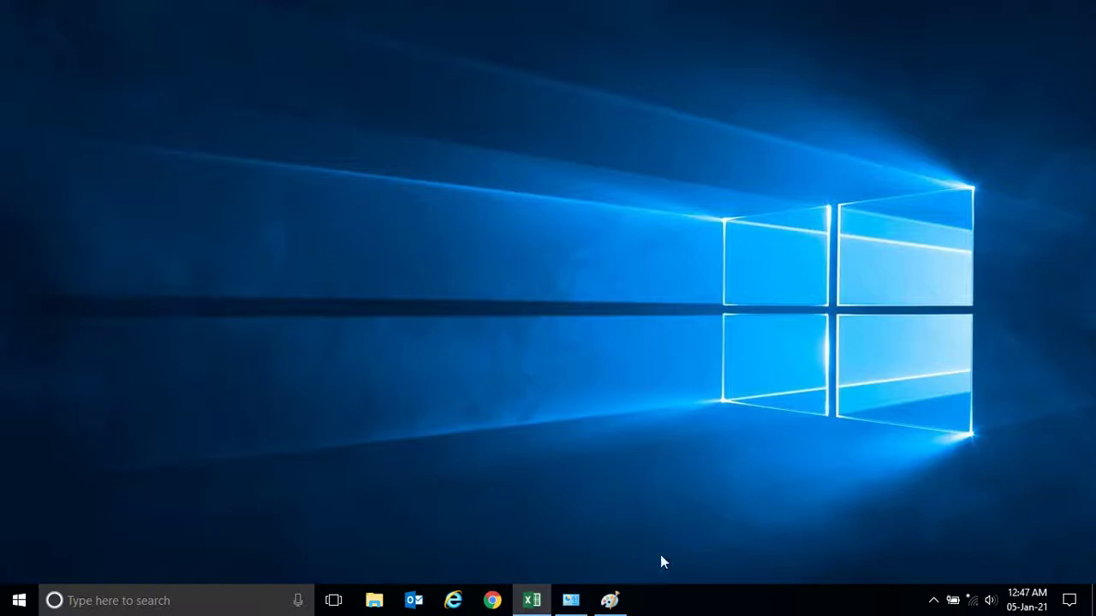
# - Switch to Paint and outline the Ctrl and C keys on the keyboard picture with red rectangles
pyautogui.click(610, 600)
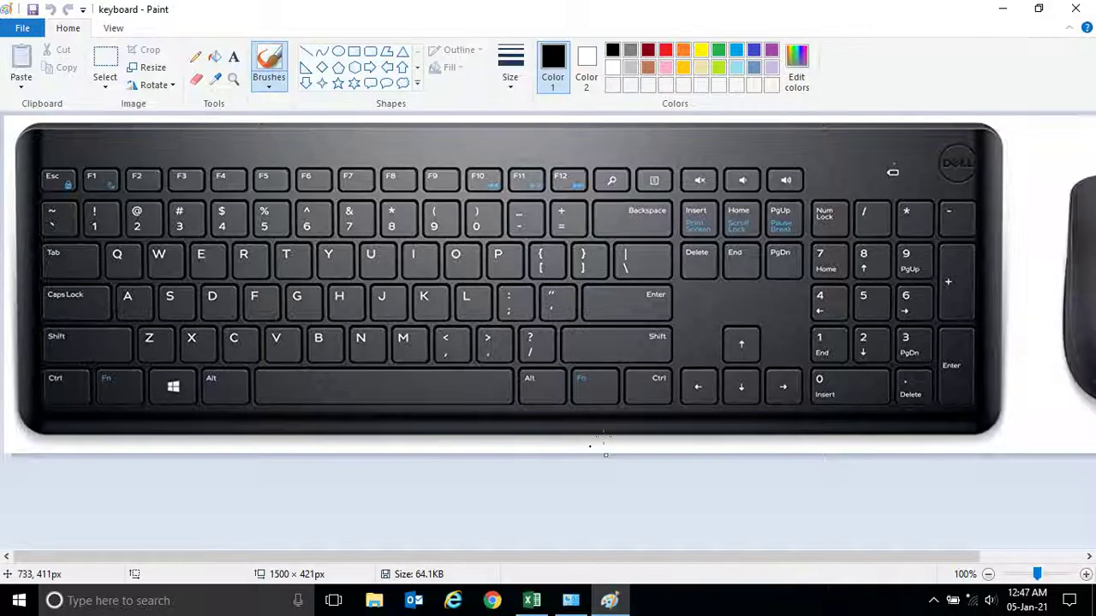
pyautogui.click(666, 52)
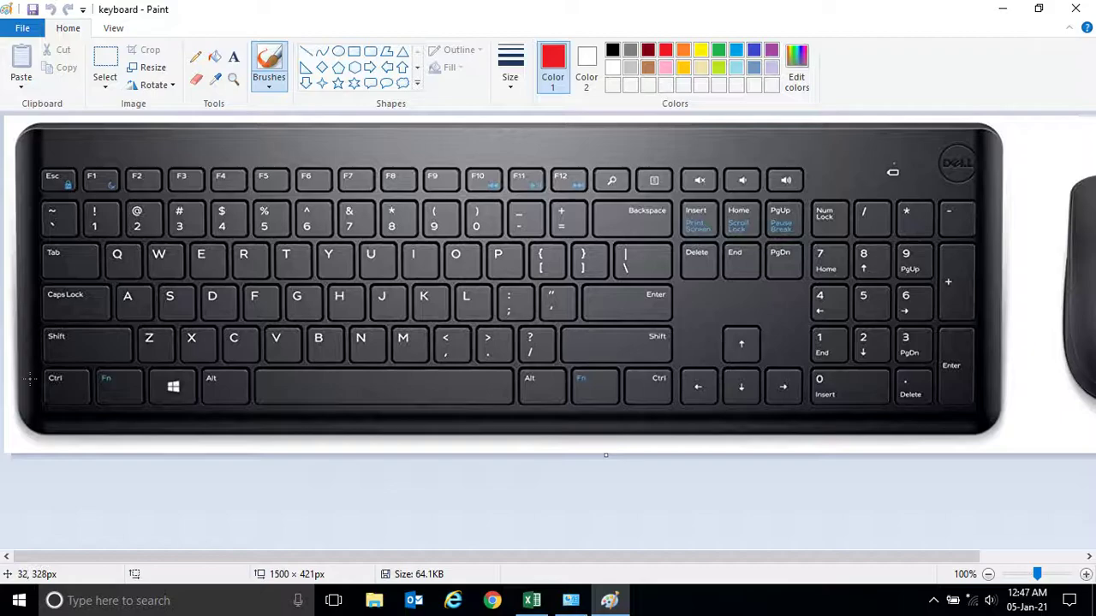
pyautogui.moveTo(38, 366); pyautogui.dragTo(80, 399)
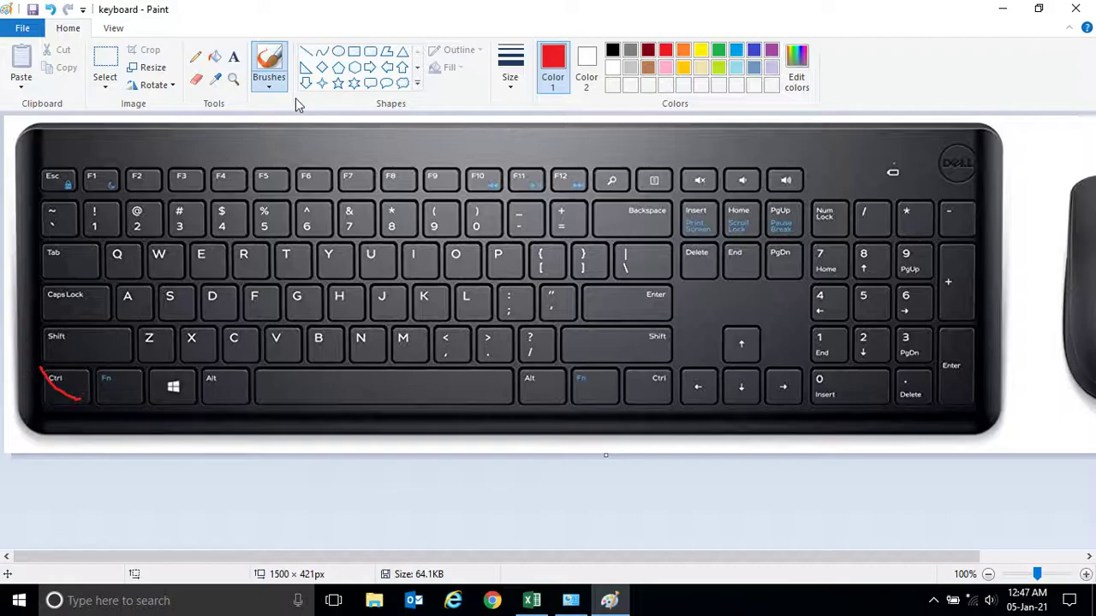
pyautogui.hotkey('ctrl', 'z')
pyautogui.click(355, 53)
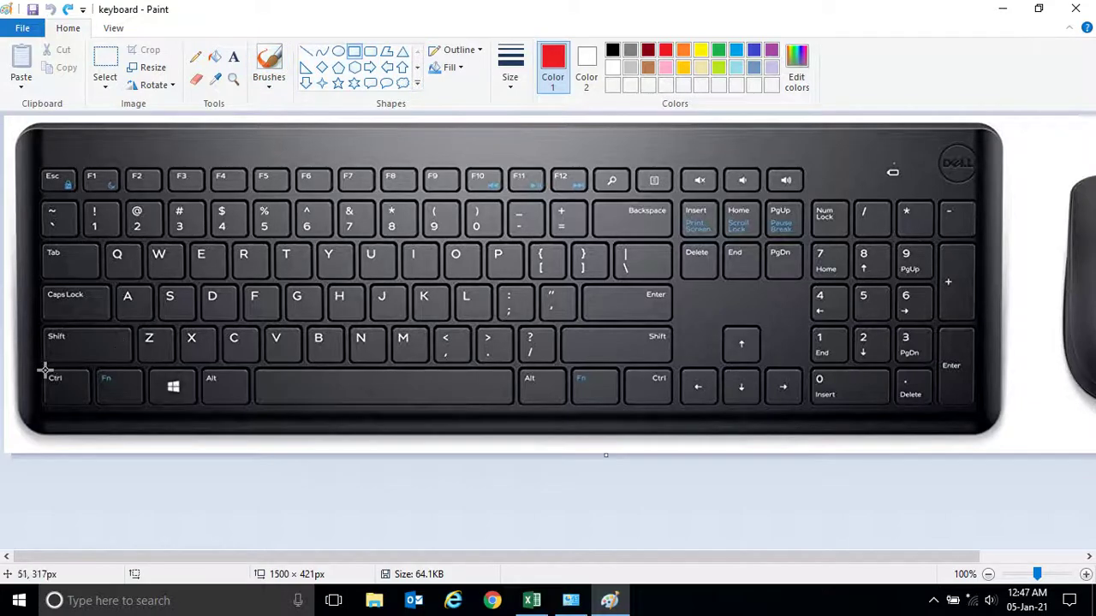
pyautogui.moveTo(44, 371); pyautogui.dragTo(86, 407)
pyautogui.moveTo(222, 327); pyautogui.dragTo(262, 361)
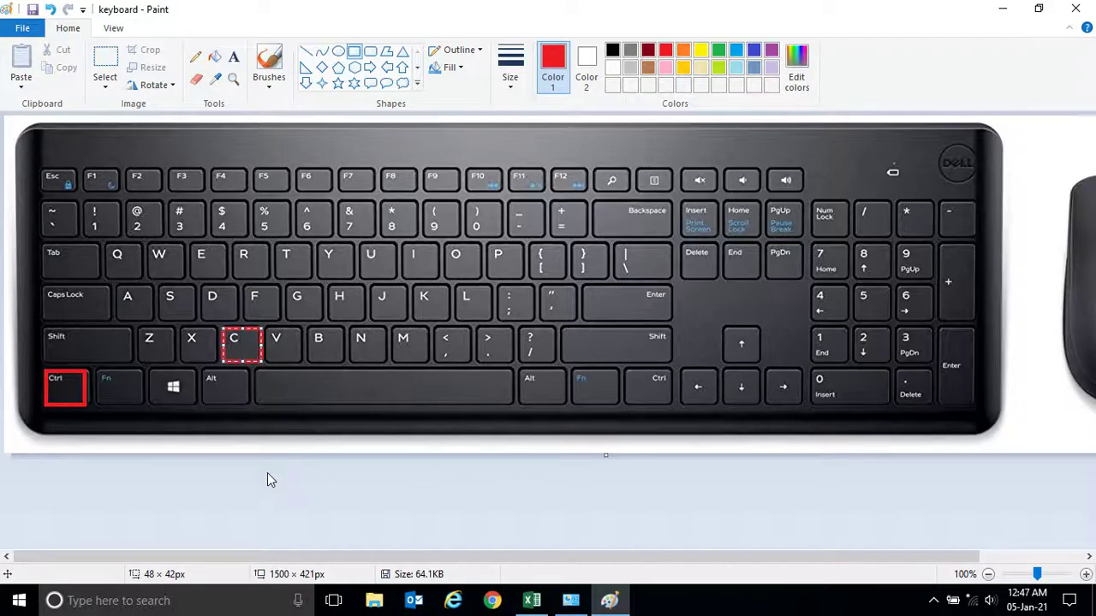
# - Undo both outlines and draw red rectangles around the Ctrl and V keys instead
pyautogui.hotkey('ctrl', 'z')
pyautogui.hotkey('ctrl', 'z')
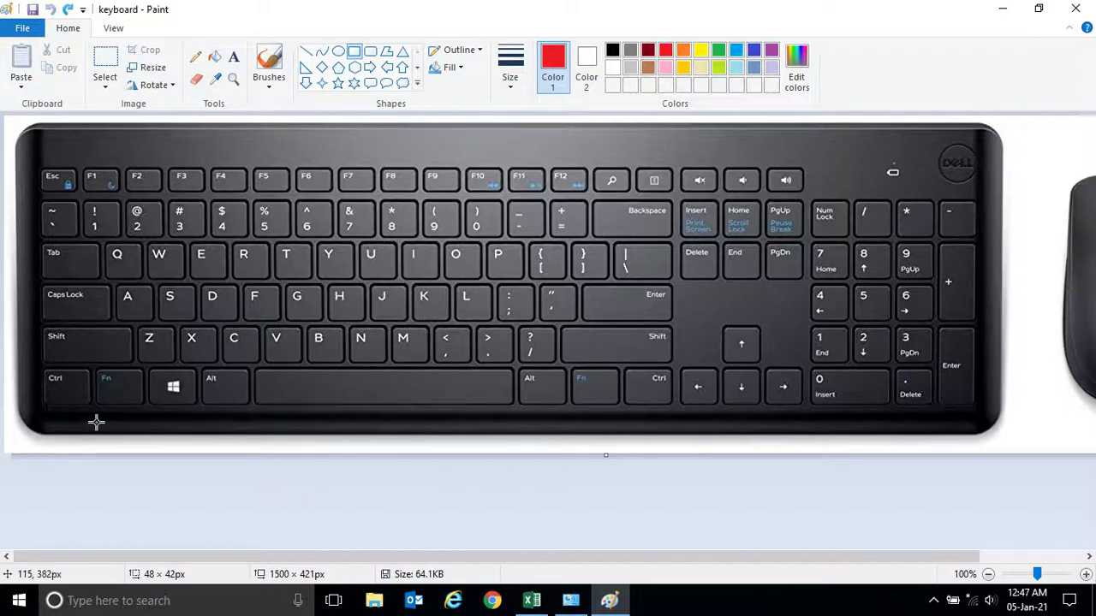
pyautogui.moveTo(41, 371); pyautogui.dragTo(85, 402)
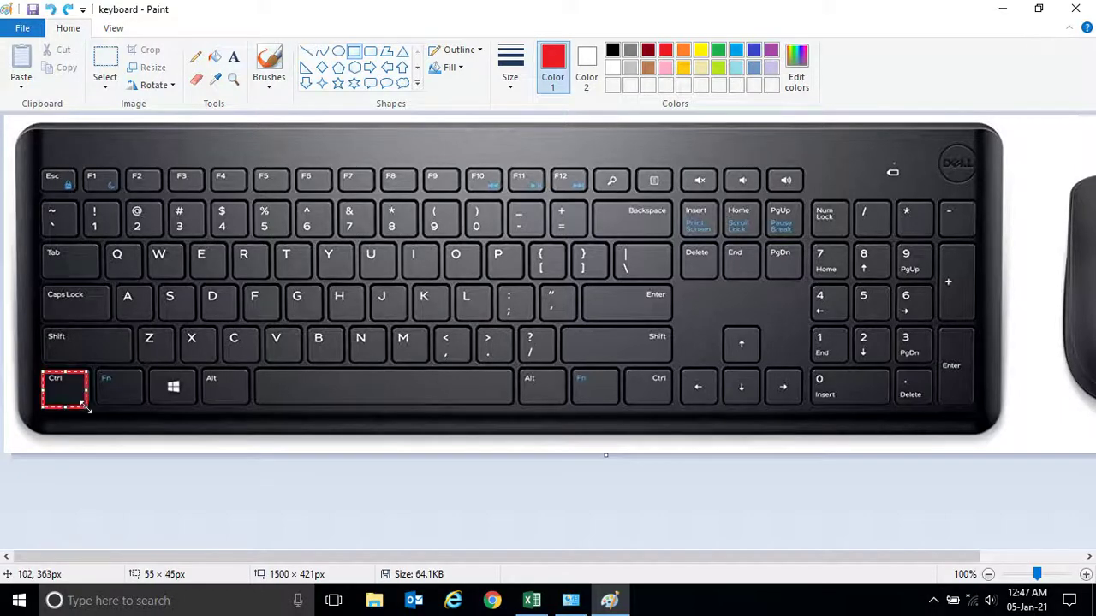
pyautogui.moveTo(263, 327); pyautogui.dragTo(296, 360)
pyautogui.click(324, 475)
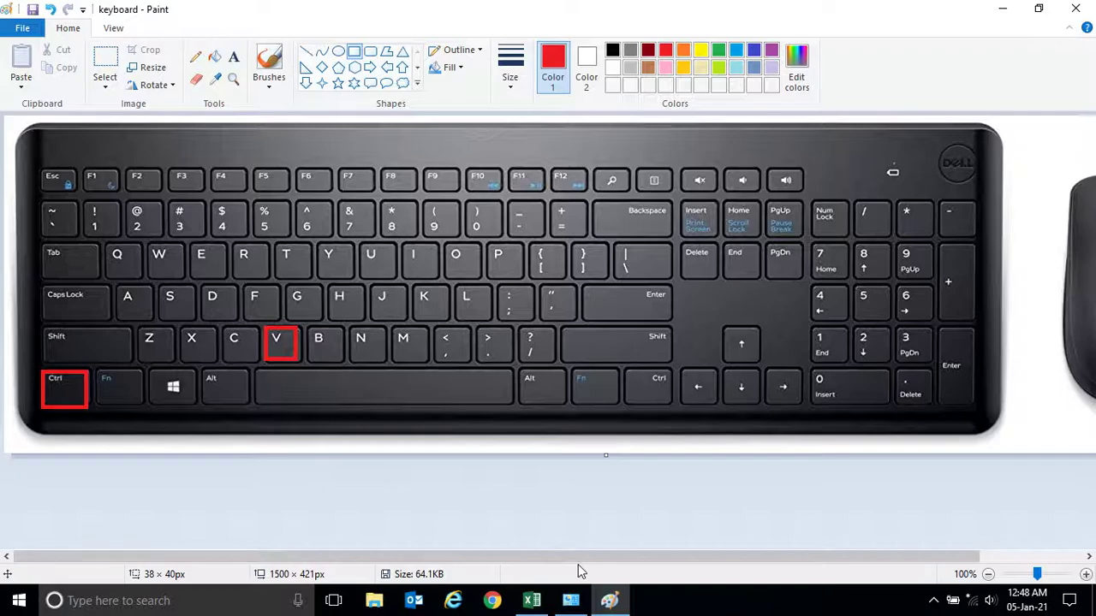
# - Switch to the Book1 workbook in Excel and look through the list of names in column E of Sheet1
pyautogui.click(532, 602)
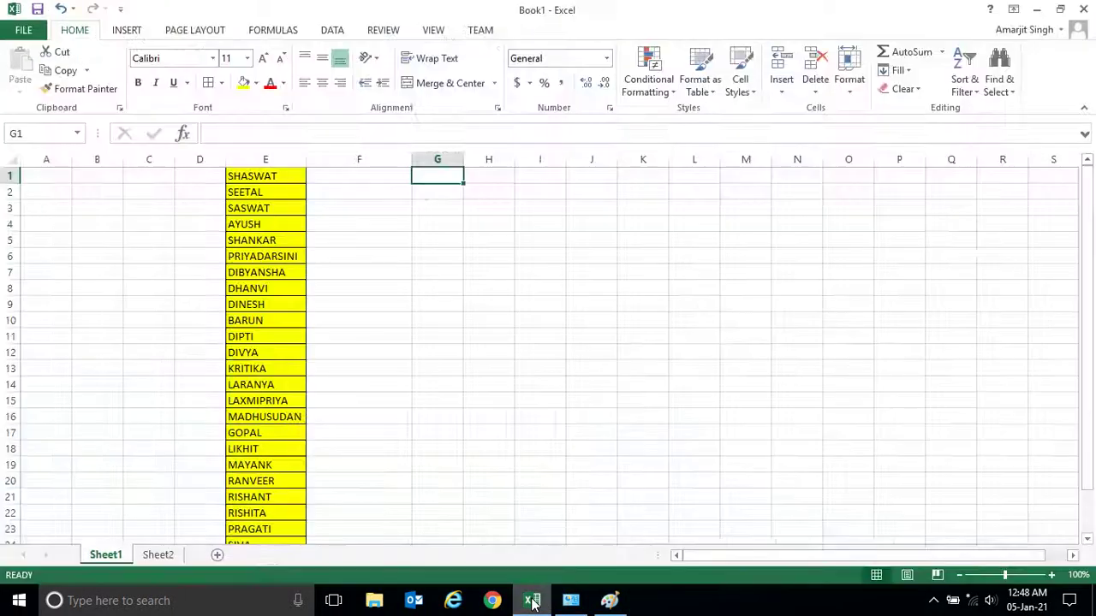
pyautogui.click(246, 353)
pyautogui.press('Up')
pyautogui.press('Up')
pyautogui.press('Up')
pyautogui.press('Up')
pyautogui.press('Up')
pyautogui.press('Up')
pyautogui.press('Up')
pyautogui.press('Up')
pyautogui.press('Up')
pyautogui.press('Up')
pyautogui.press('Up')
pyautogui.press('Down')
pyautogui.press('Down')
pyautogui.press('Down')
pyautogui.press('Down')
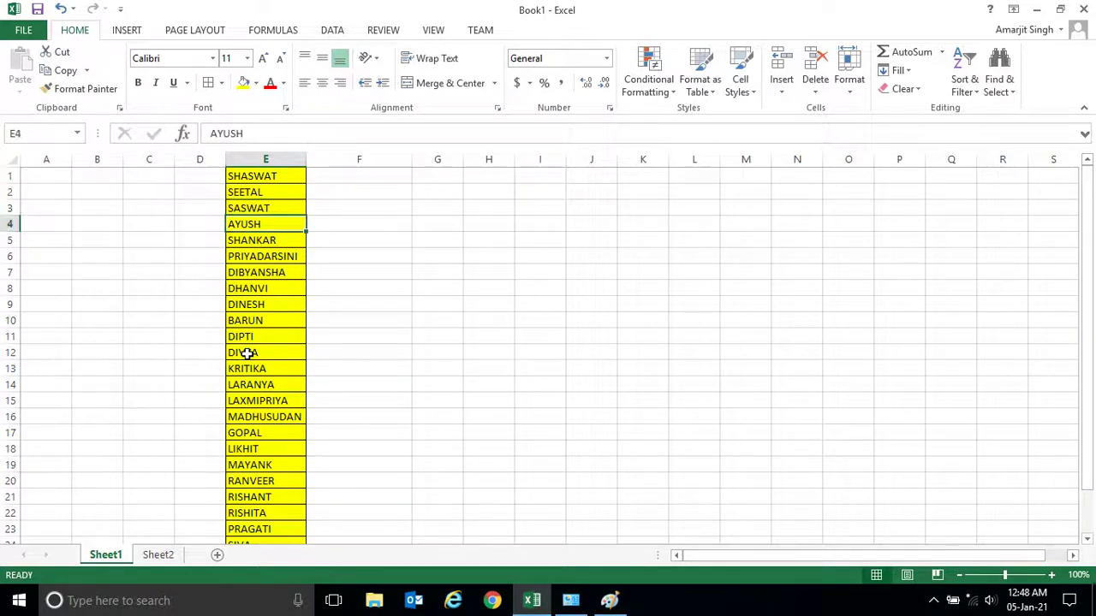
pyautogui.press('Up')
pyautogui.press('Up')
pyautogui.press('Up')
pyautogui.press('Up')
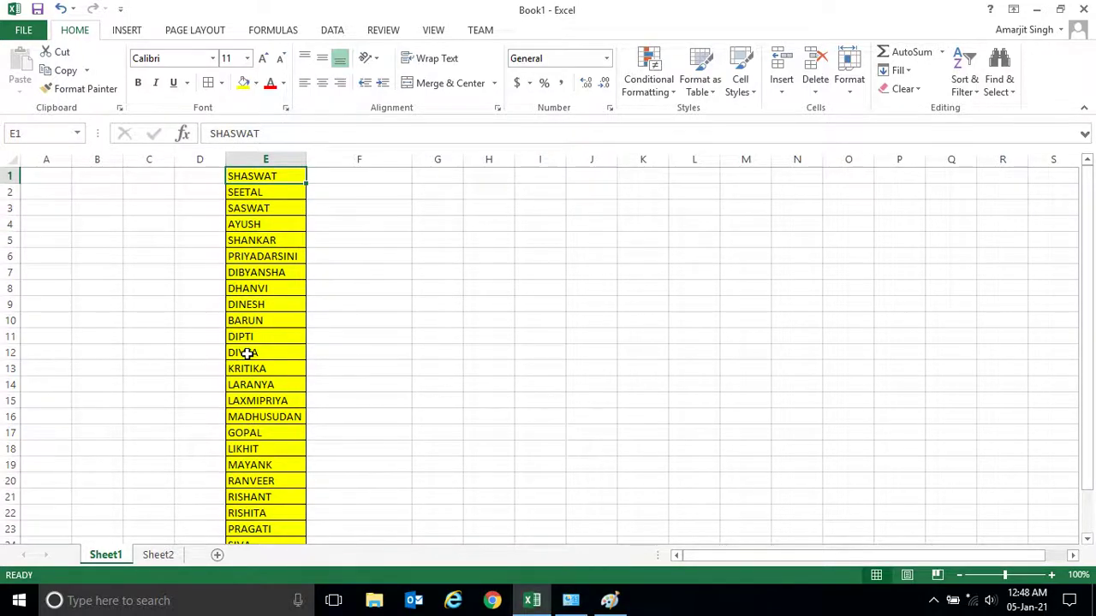
pyautogui.click(537, 178)
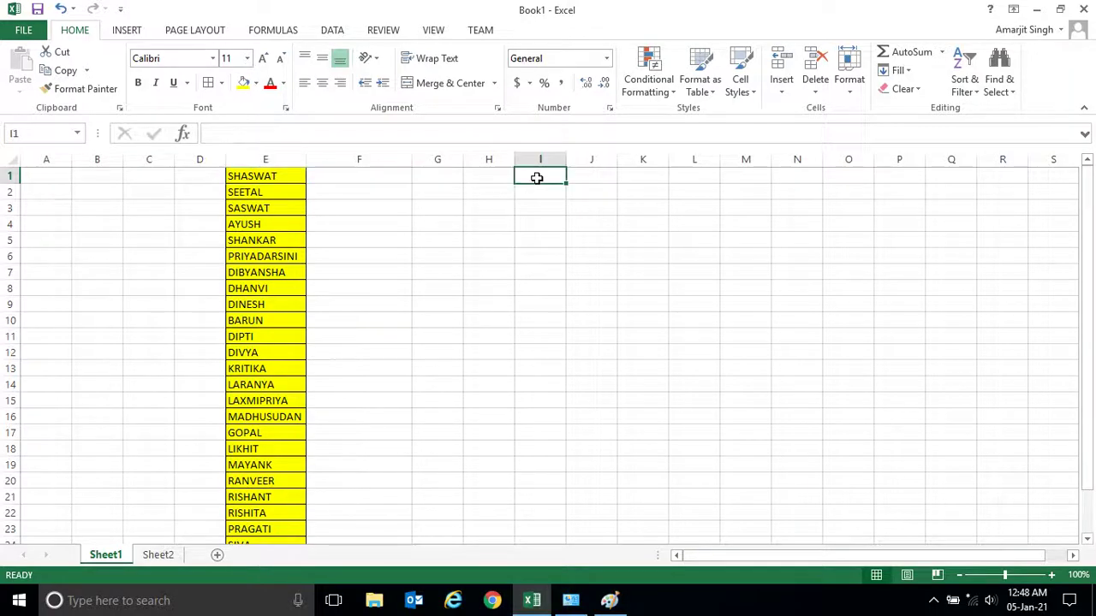
pyautogui.click(268, 175)
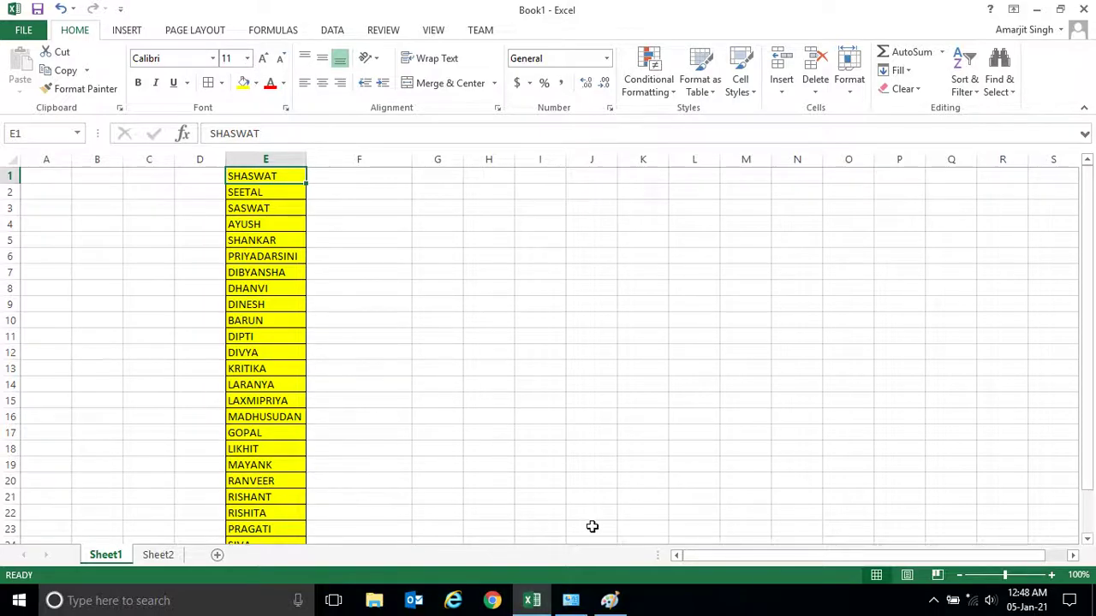
# - Switch to Paint and replace the existing key outlines with red rectangles around Ctrl and C
pyautogui.click(610, 600)
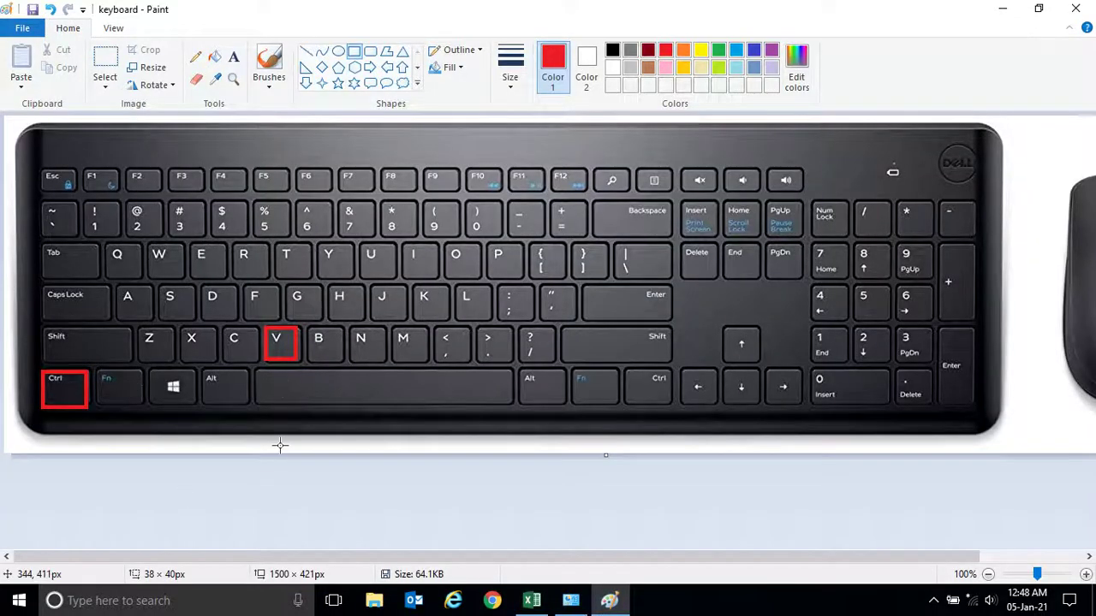
pyautogui.hotkey('ctrl', 'z')
pyautogui.hotkey('ctrl', 'z')
pyautogui.moveTo(47, 373)
pyautogui.mouseDown()
pyautogui.moveTo(74, 385)
pyautogui.moveTo(85, 410)
pyautogui.mouseUp()
pyautogui.moveTo(229, 333)
pyautogui.mouseDown()
pyautogui.moveTo(254, 357)
pyautogui.moveTo(221, 327)
pyautogui.mouseUp()
# - Switch to Excel, copy the name in cell E1 and select H1 as the destination
pyautogui.click(531, 600)
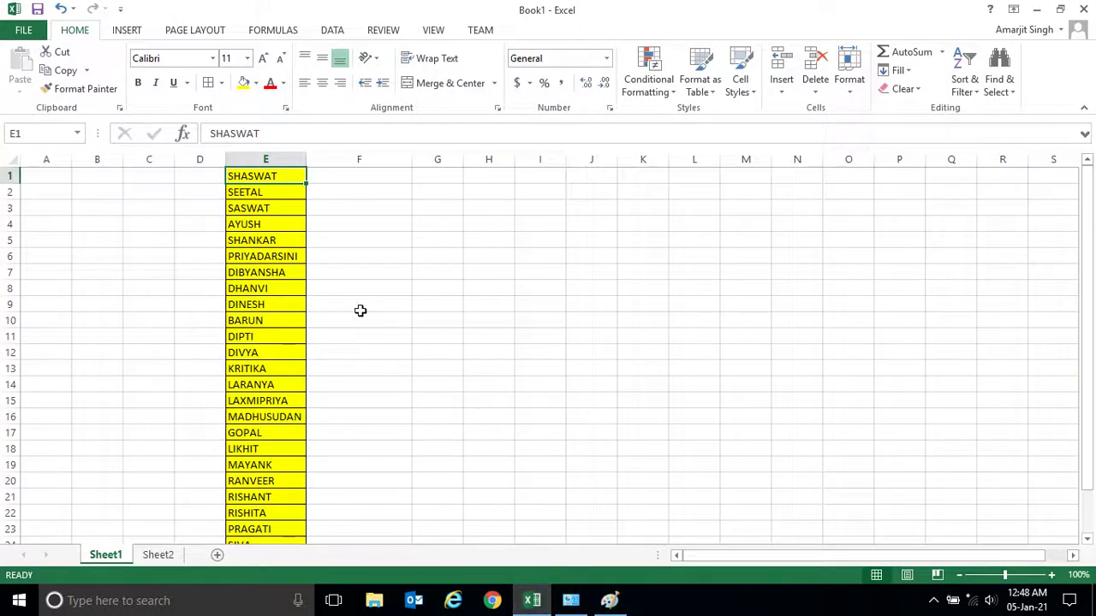
pyautogui.click(276, 177)
pyautogui.hotkey('ctrl', 'c')
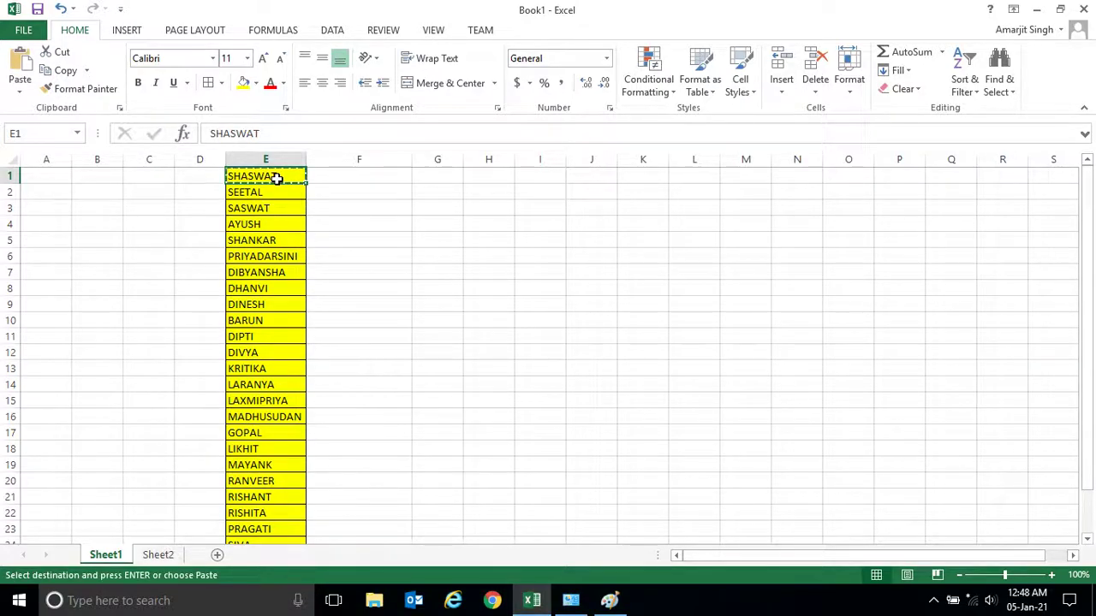
pyautogui.click(494, 174)
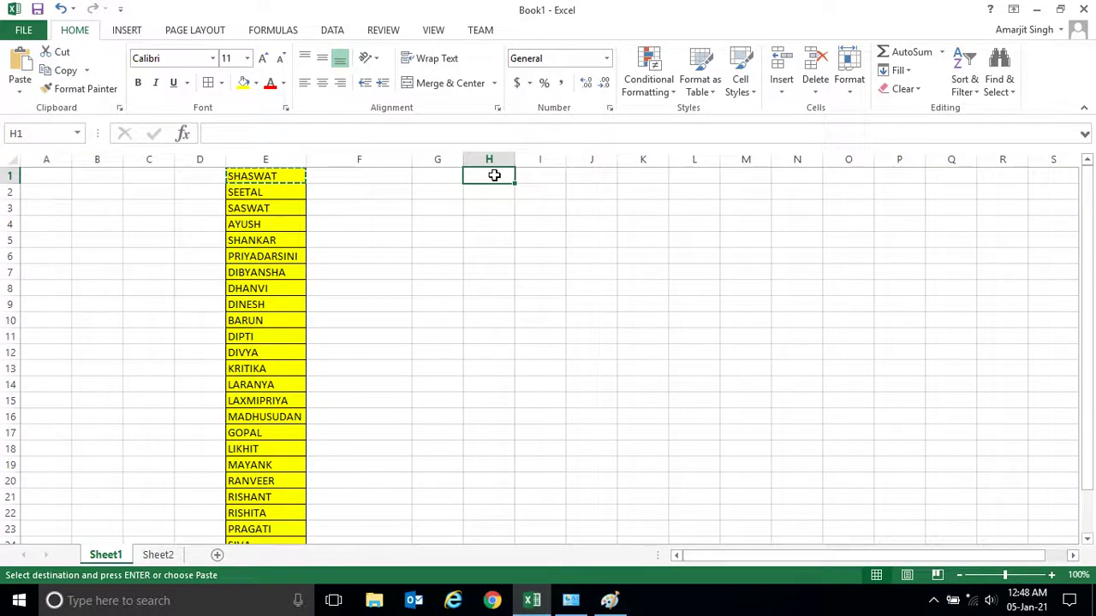
# - Switch to Paint, undo the Ctrl and C outlines, and draw red rectangles around the Ctrl and V keys
pyautogui.click(608, 600)
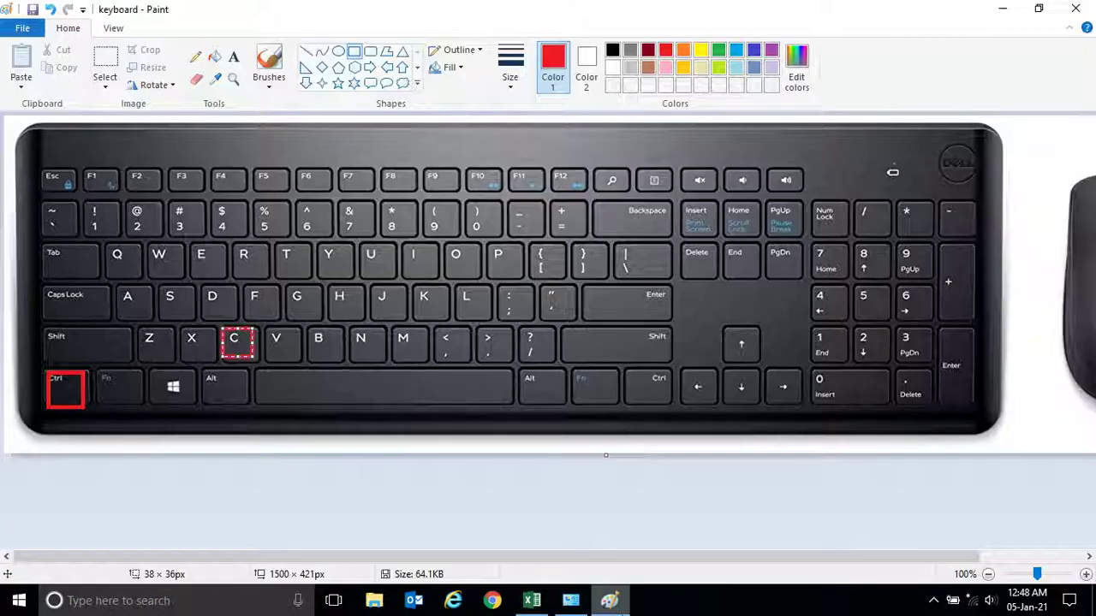
pyautogui.hotkey('ctrl', 'z')
pyautogui.hotkey('ctrl', 'z')
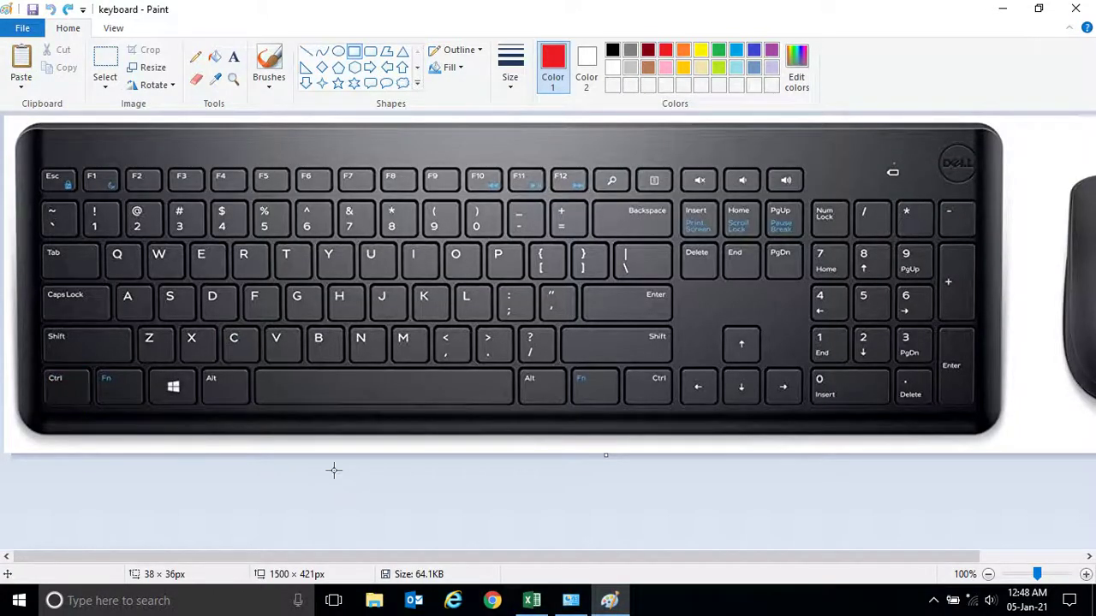
pyautogui.moveTo(41, 368); pyautogui.dragTo(82, 405)
pyautogui.moveTo(266, 325); pyautogui.dragTo(296, 355)
# - Switch to Excel, paste the copied name into H1, and copy the name in E2 to H2
pyautogui.click(531, 600)
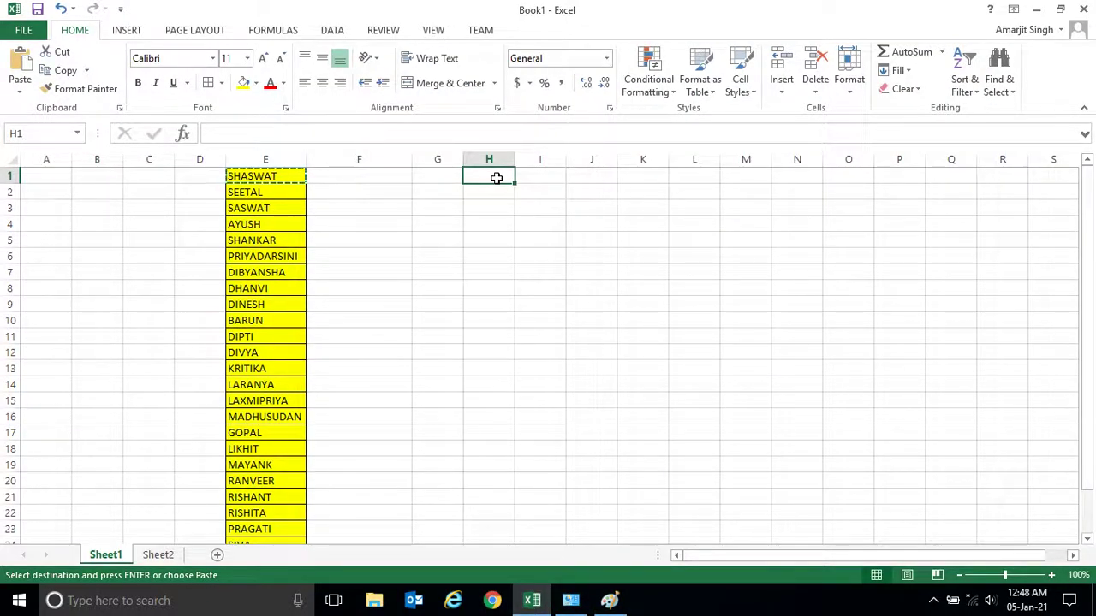
pyautogui.hotkey('ctrl', 'v')
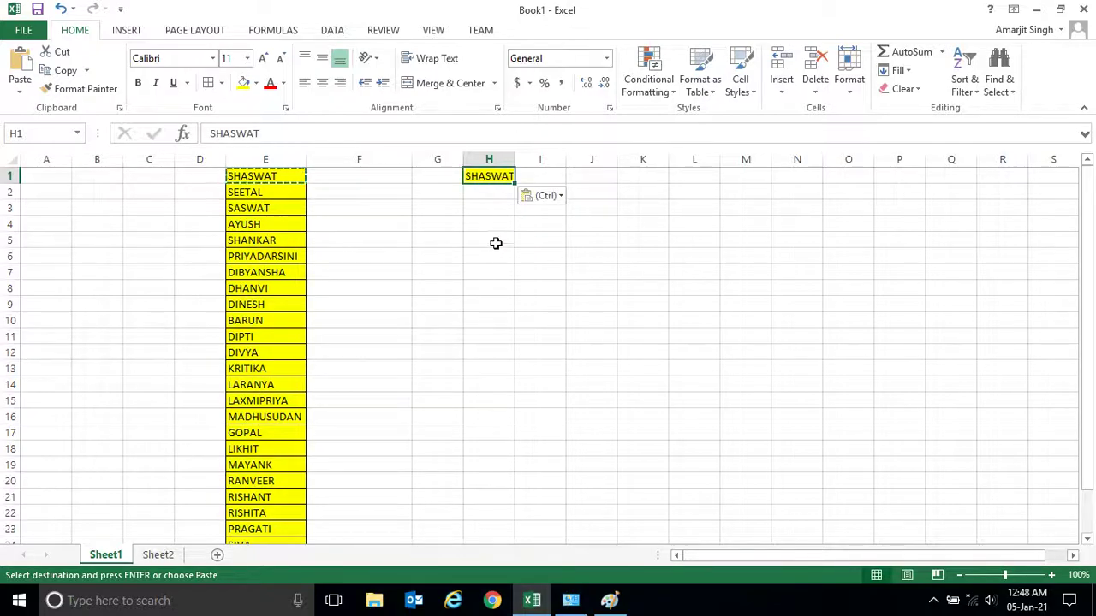
pyautogui.click(247, 192)
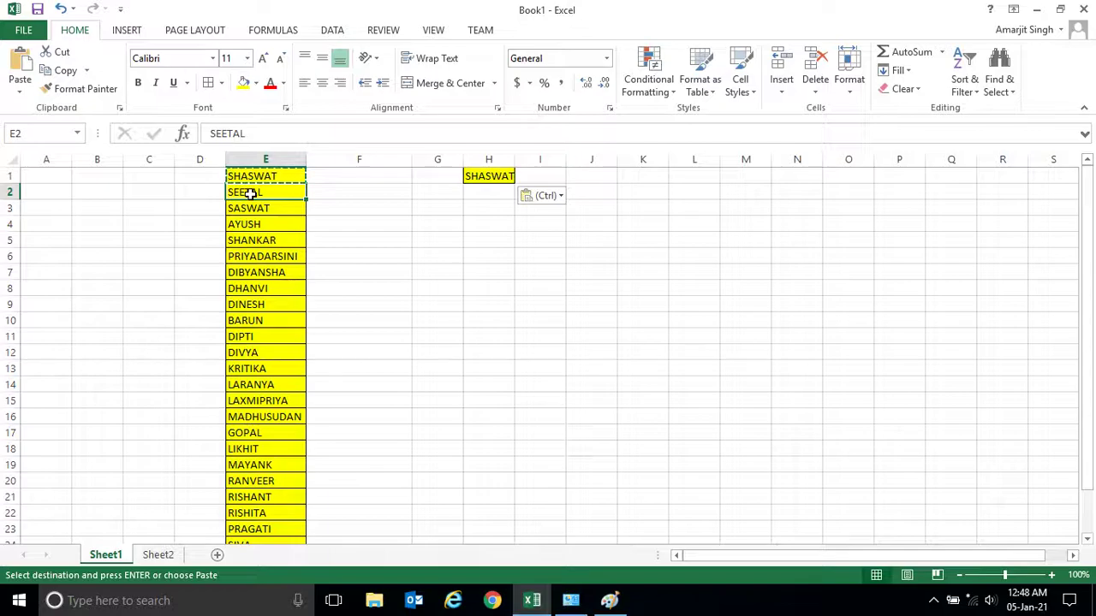
pyautogui.hotkey('ctrl', 'c')
pyautogui.click(485, 191)
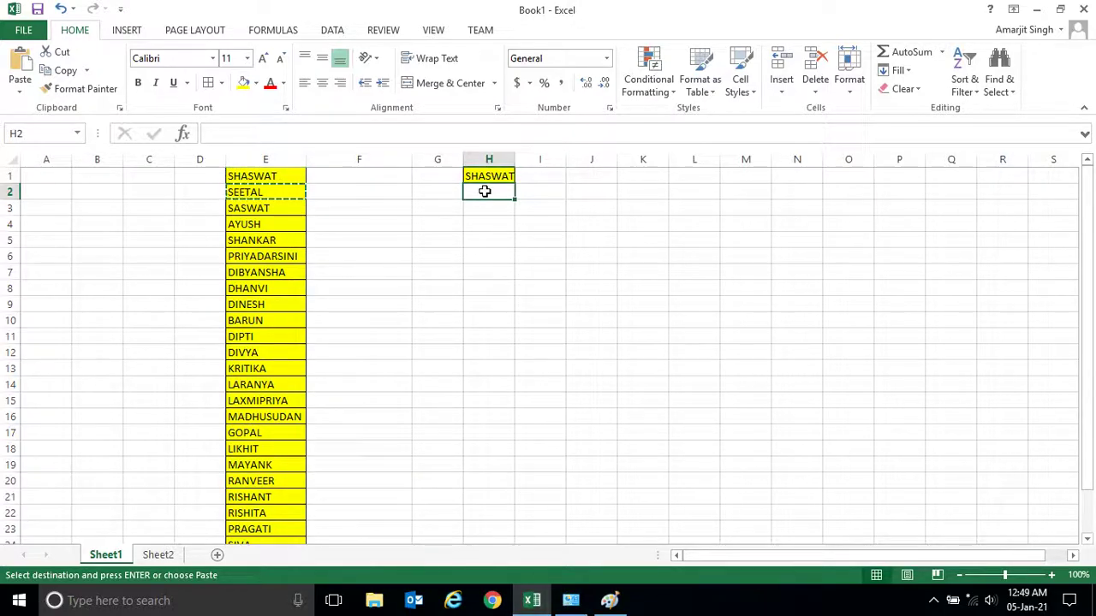
pyautogui.hotkey('ctrl', 'v')
pyautogui.click(467, 260)
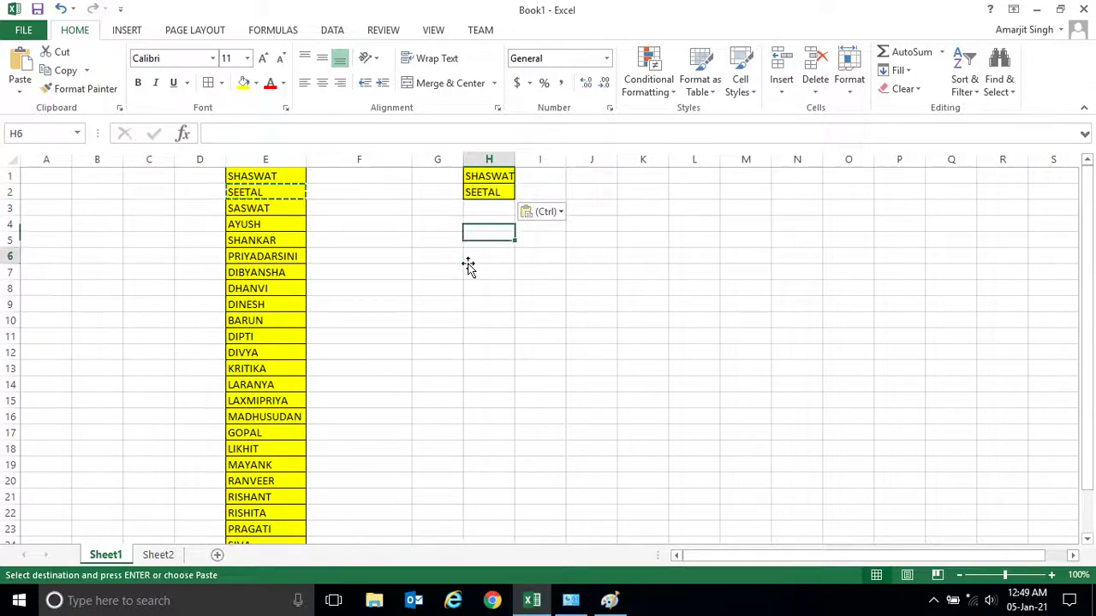
pyautogui.click(370, 268)
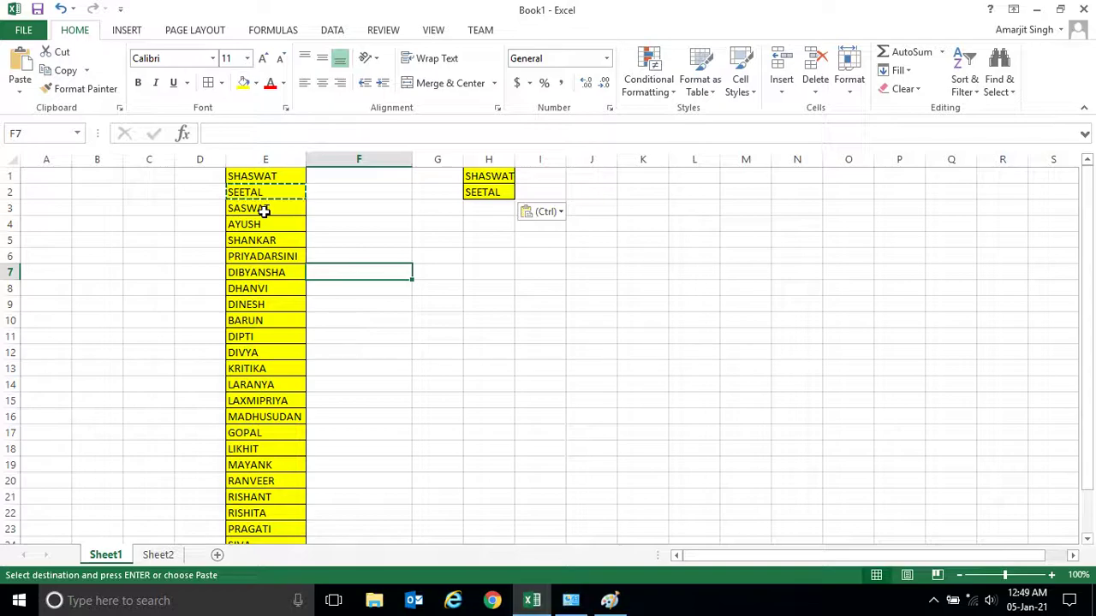
pyautogui.press('Escape')
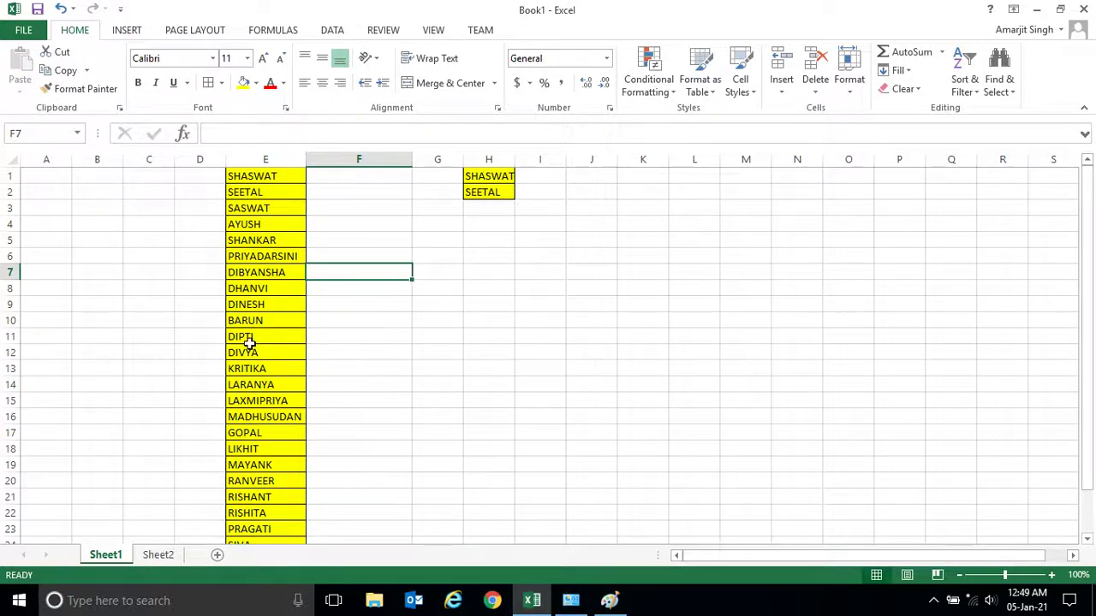
# - Copy the whole list of names in E1:E25
pyautogui.click(253, 210)
pyautogui.click(496, 208)
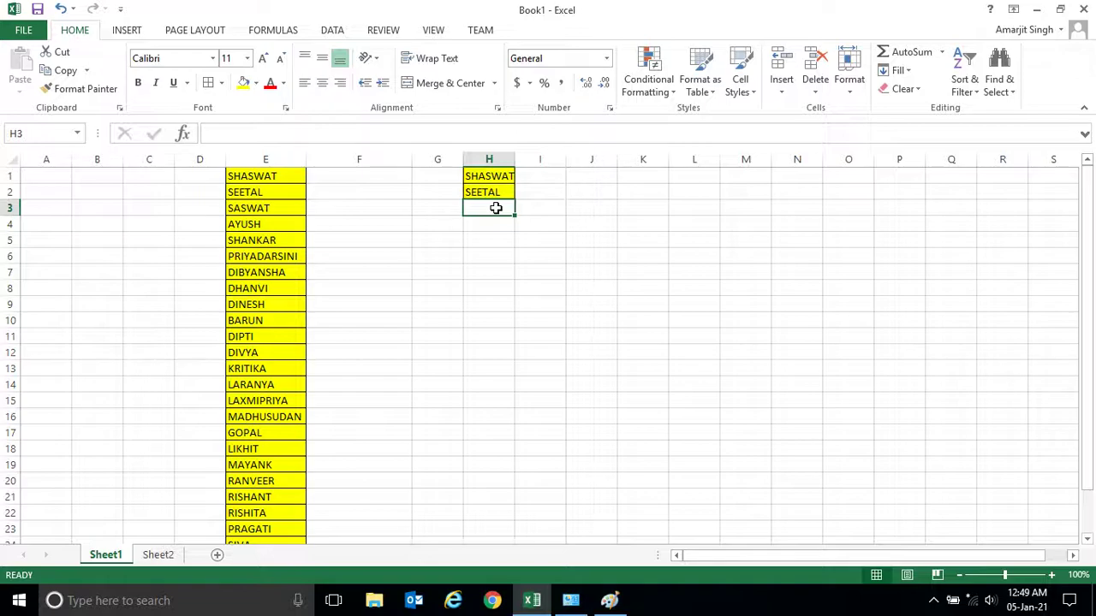
pyautogui.click(259, 176)
pyautogui.moveTo(259, 176); pyautogui.dragTo(270, 515)
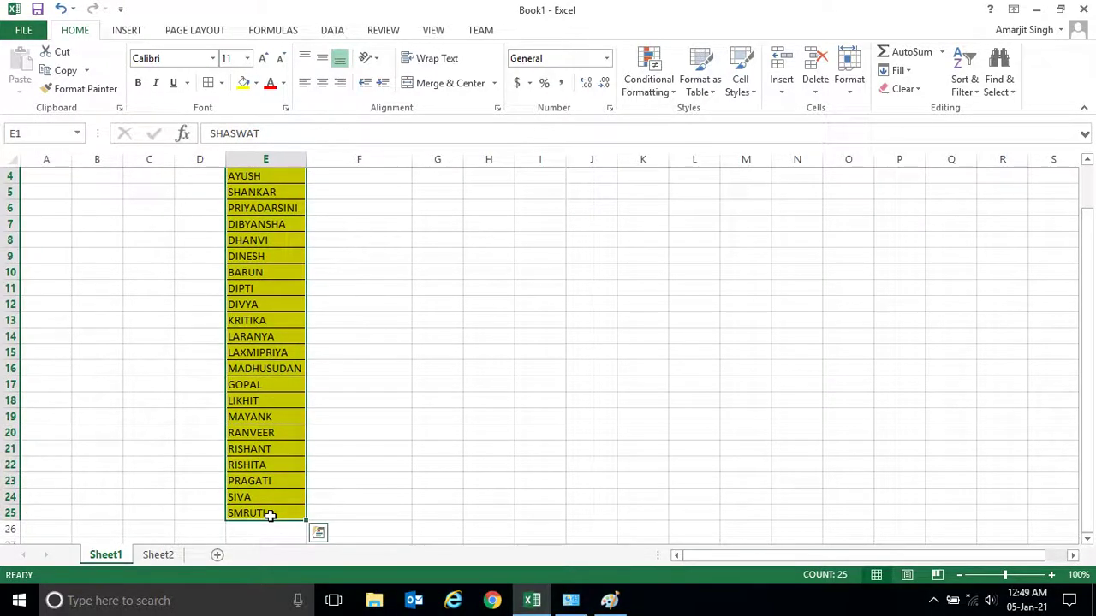
pyautogui.rightClick(258, 302)
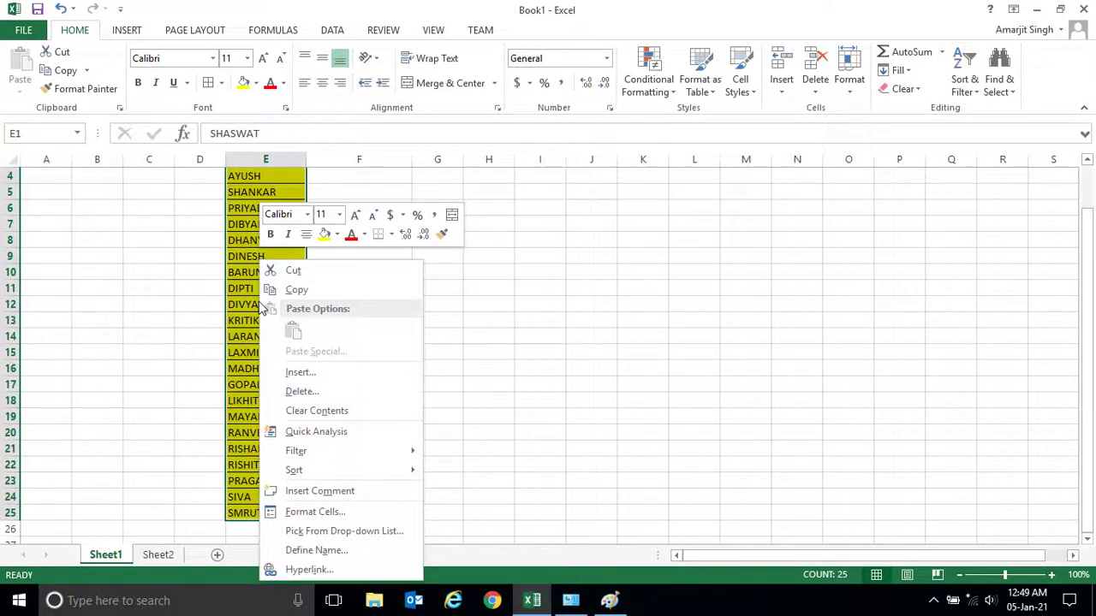
pyautogui.click(294, 289)
pyautogui.scroll(1, 292, 290)
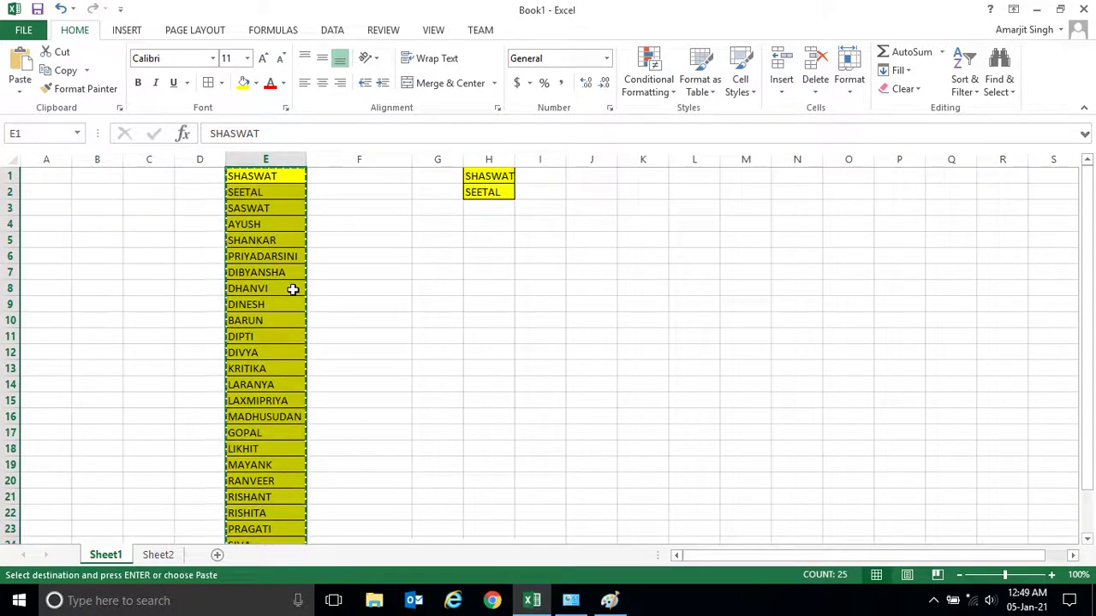
# - Paste the copied list with its formatting starting at J1 and widen column J to suit the names
pyautogui.click(488, 206)
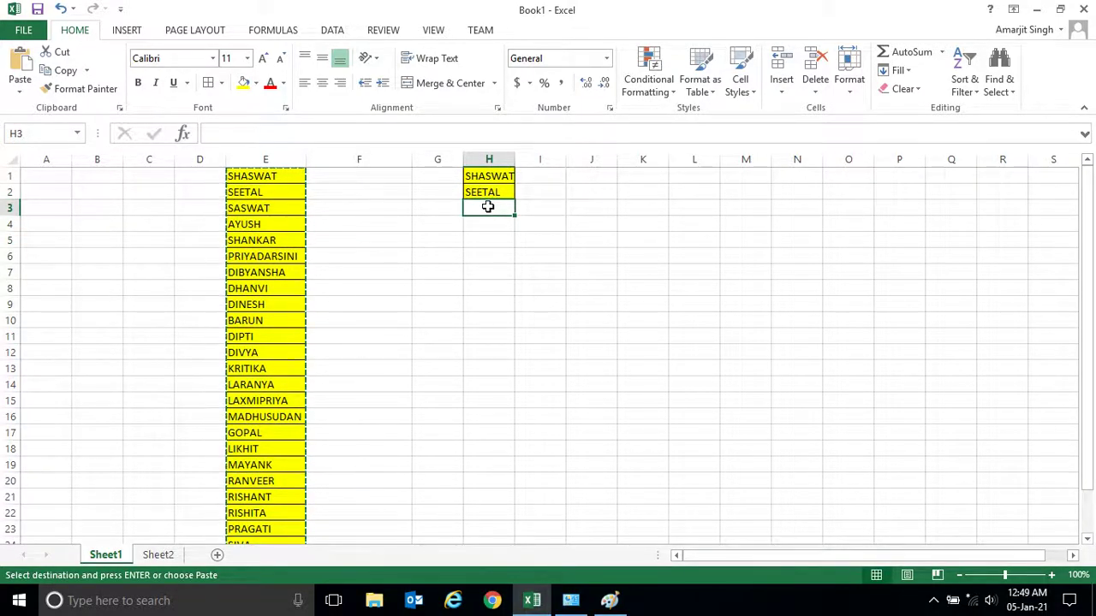
pyautogui.click(577, 175)
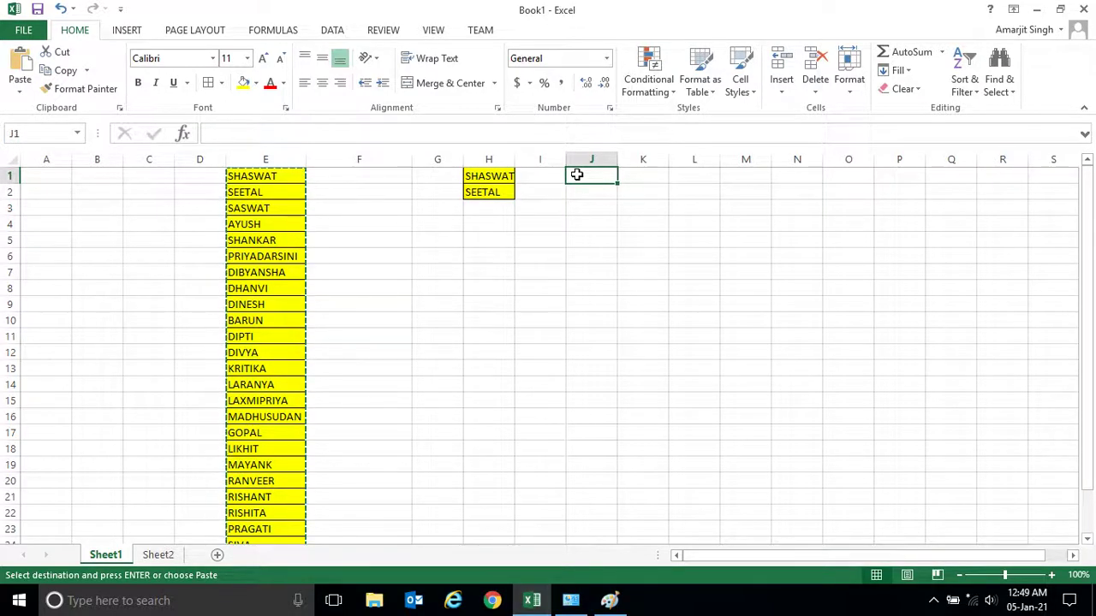
pyautogui.rightClick(578, 177)
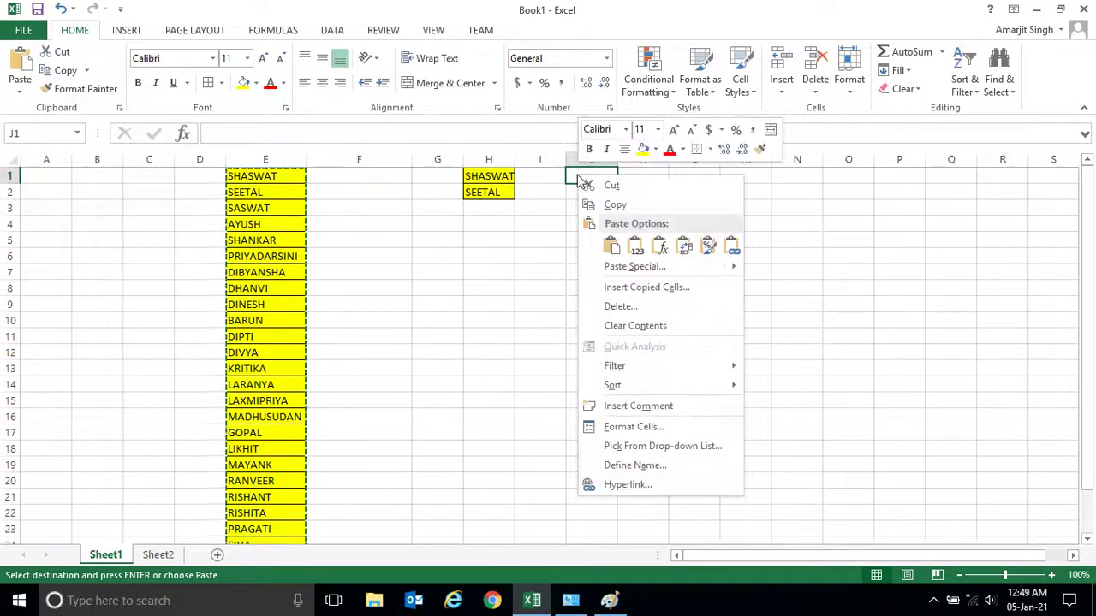
pyautogui.click(611, 246)
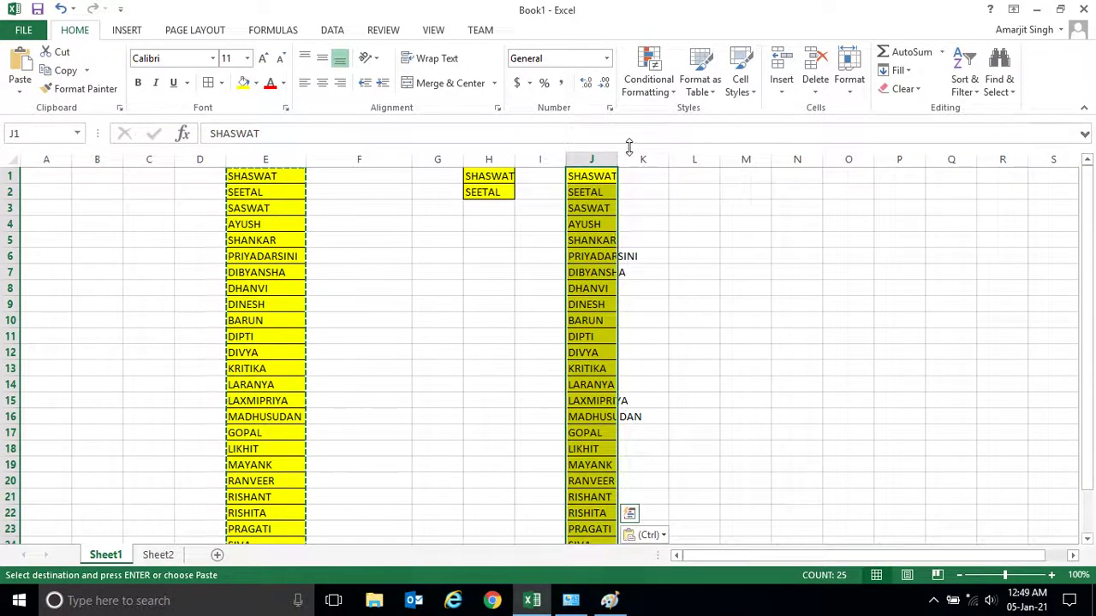
pyautogui.moveTo(618, 158); pyautogui.dragTo(644, 159)
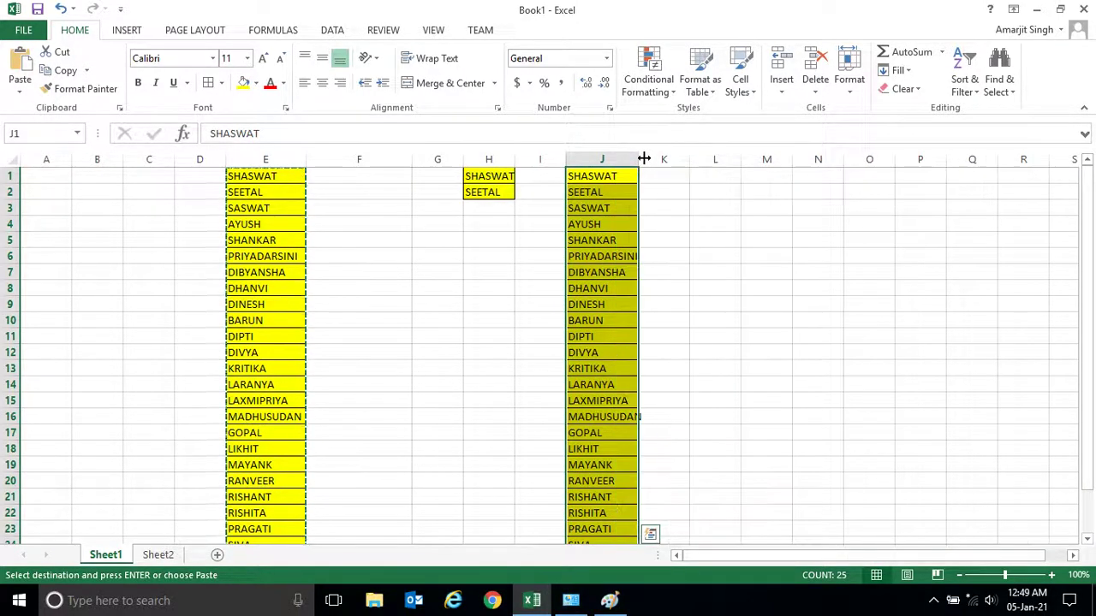
# - Cancel the active copy selection, copy the names in E1:E12 to L1, and fit column L to its contents
pyautogui.click(578, 302)
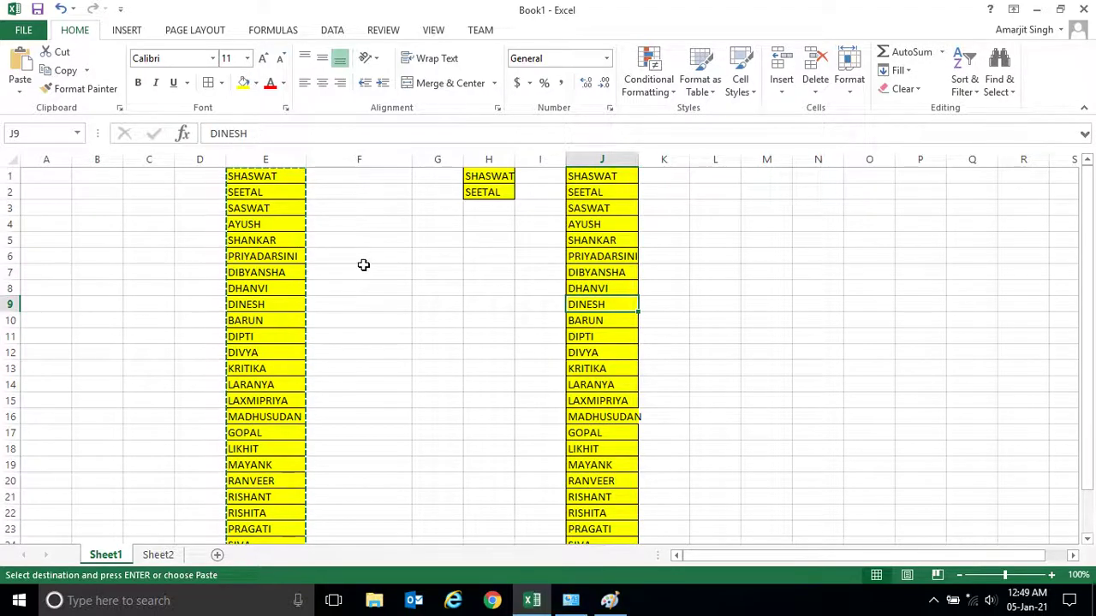
pyautogui.press('Escape')
pyautogui.moveTo(274, 178); pyautogui.dragTo(278, 351)
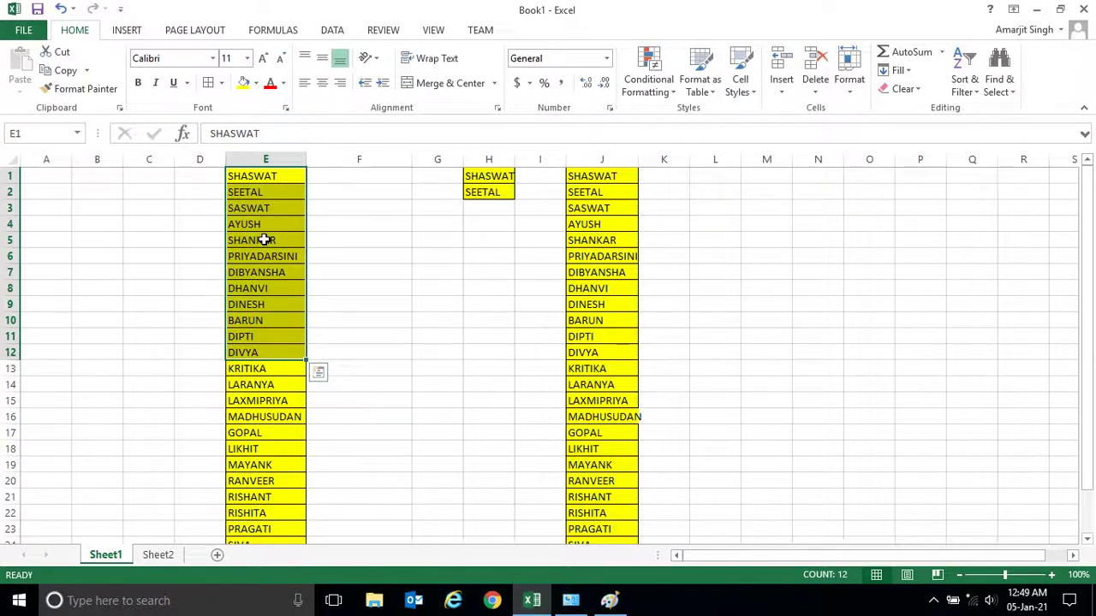
pyautogui.hotkey('ctrl', 'c')
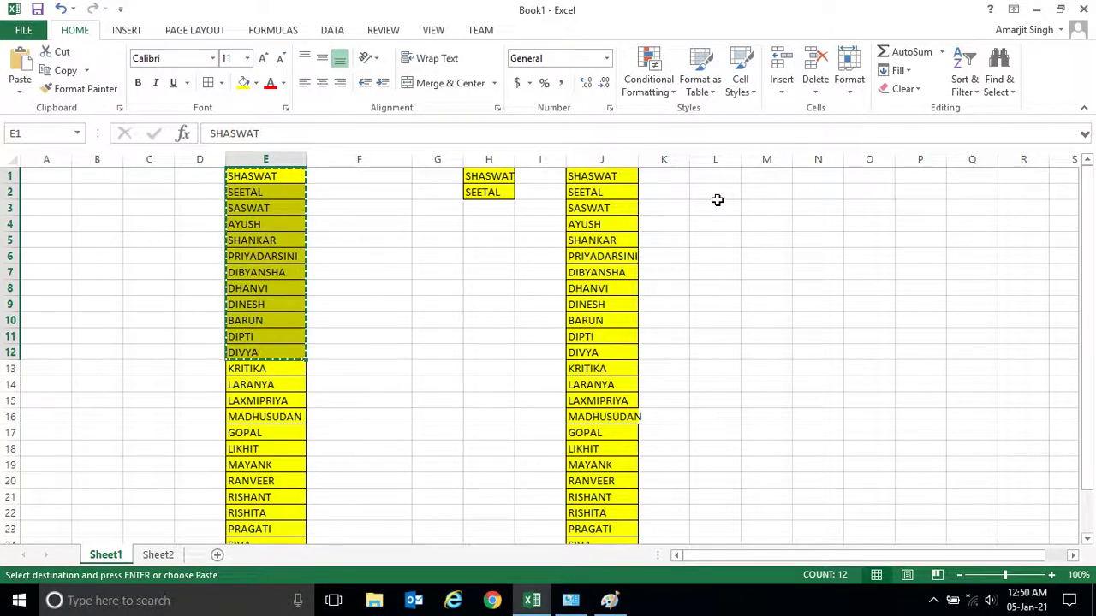
pyautogui.click(715, 174)
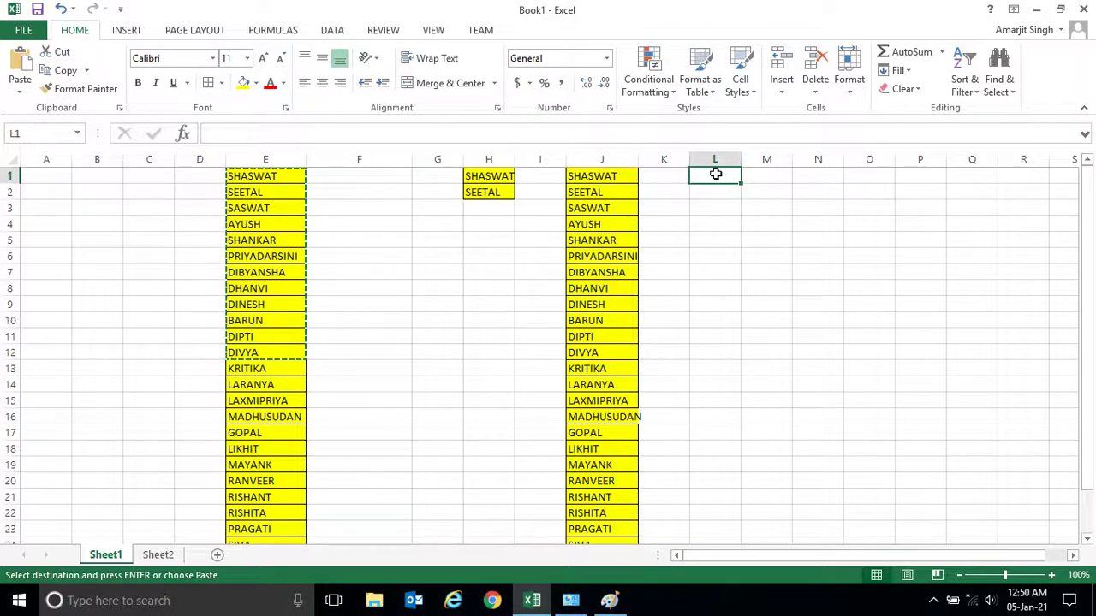
pyautogui.press('Return')
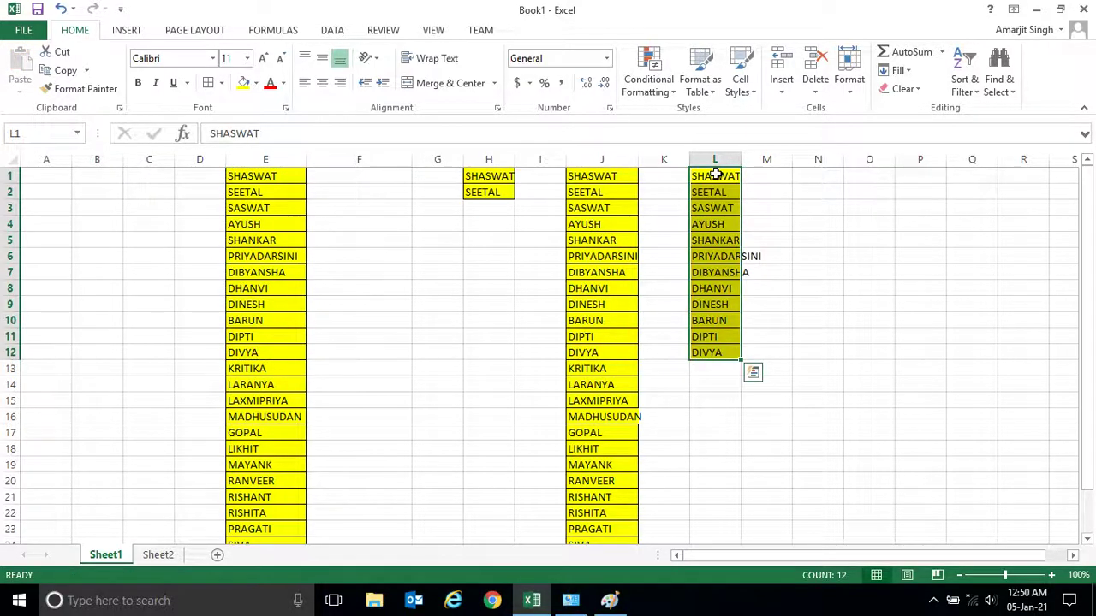
pyautogui.doubleClick(742, 160)
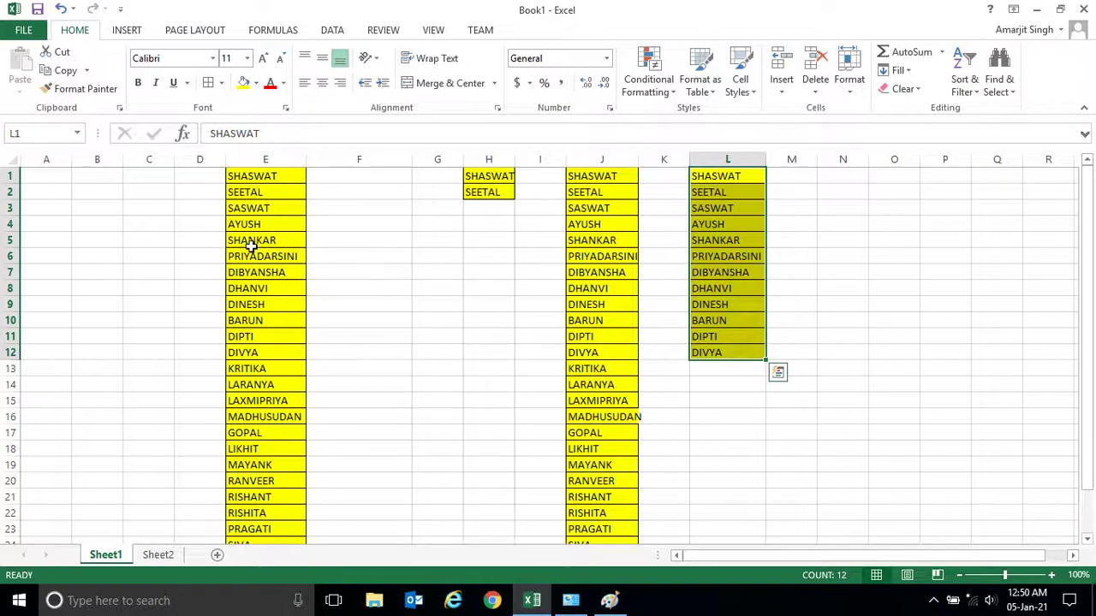
# - Copy the names in E5:E15 to the range starting at N2 and fit column N's width to them
pyautogui.moveTo(251, 243); pyautogui.dragTo(253, 400)
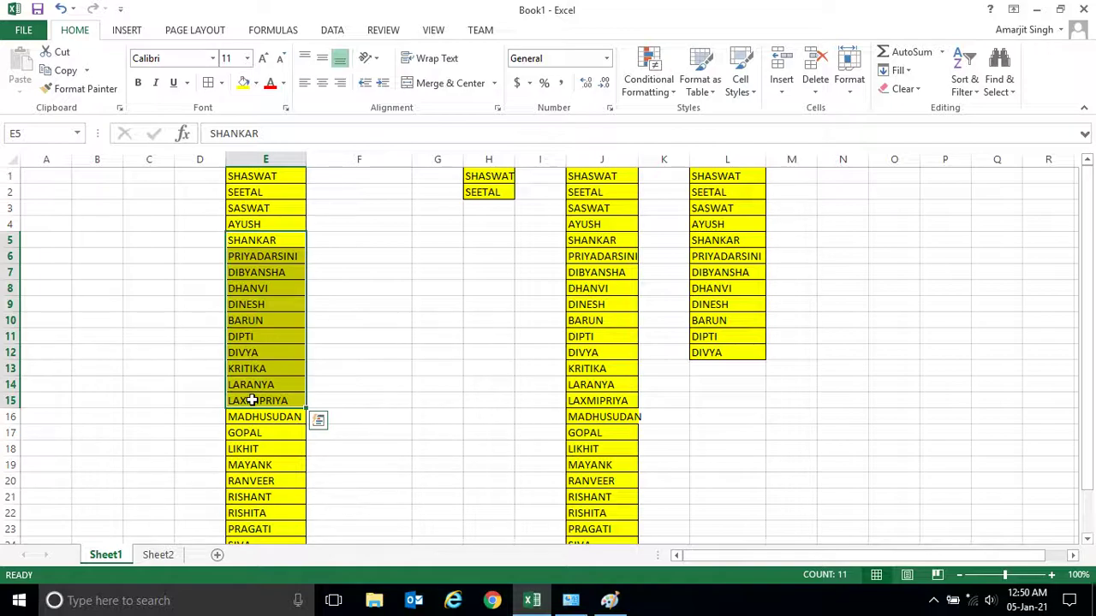
pyautogui.hotkey('ctrl', 'c')
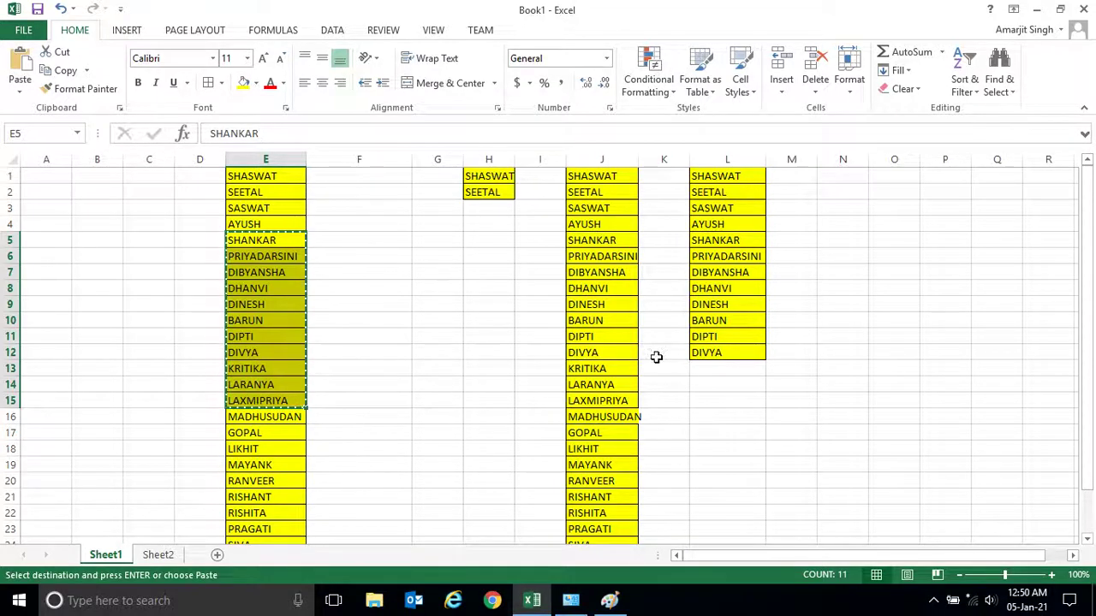
pyautogui.click(847, 189)
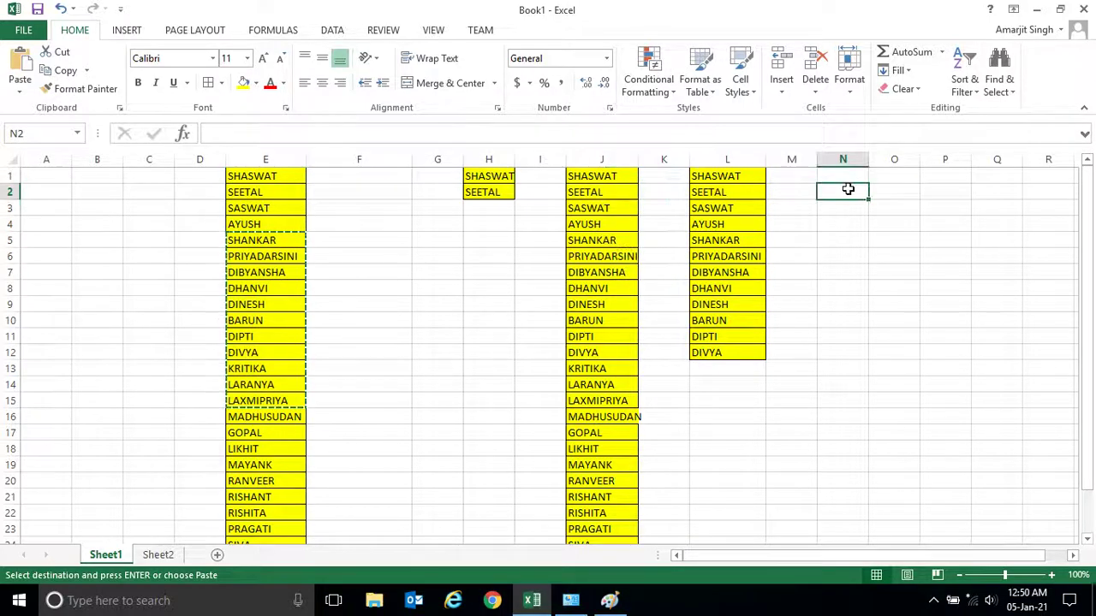
pyautogui.press('Return')
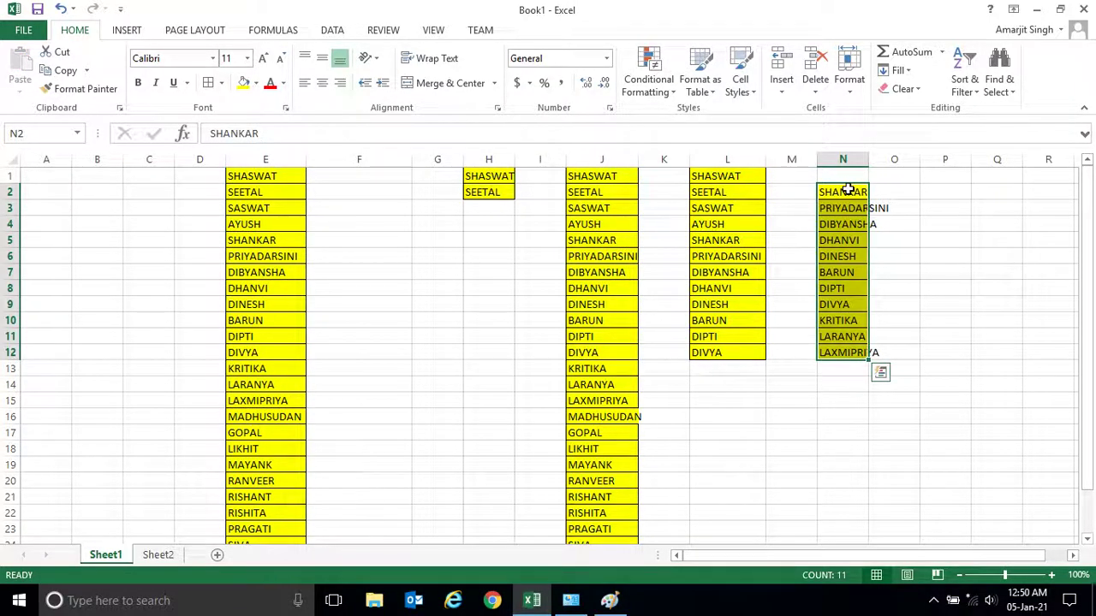
pyautogui.doubleClick(868, 159)
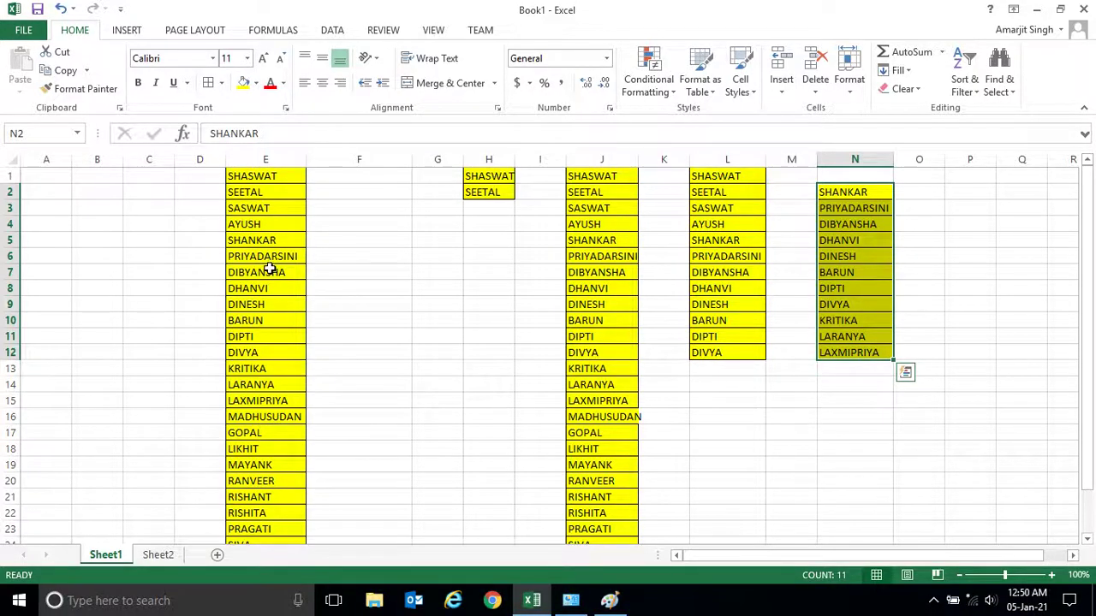
# - Copy the single name in E6 to cell G6
pyautogui.moveTo(269, 271); pyautogui.dragTo(247, 417)
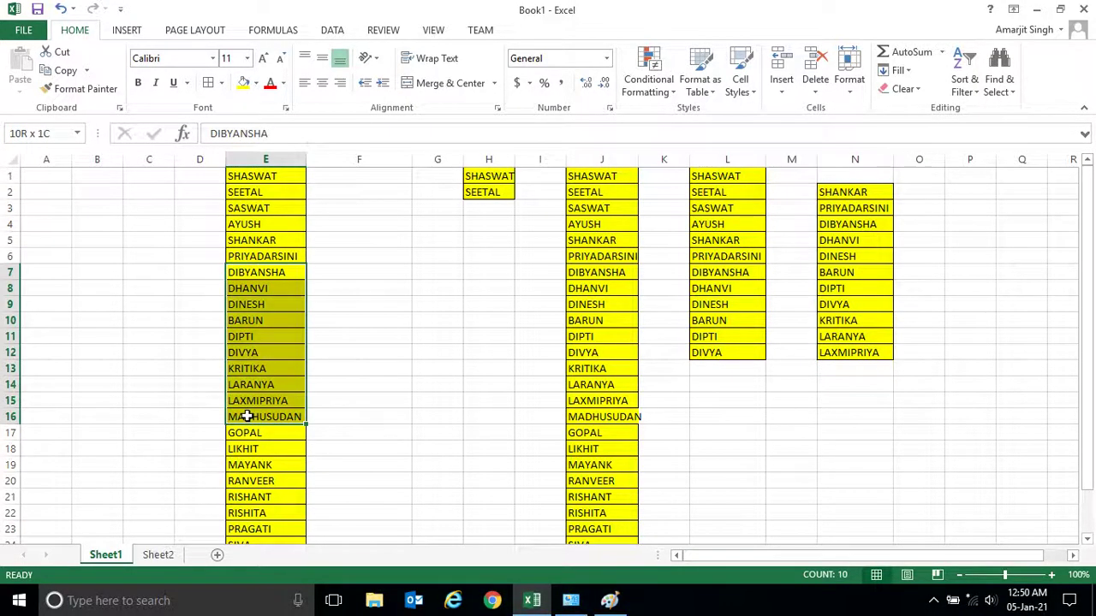
pyautogui.click(428, 323)
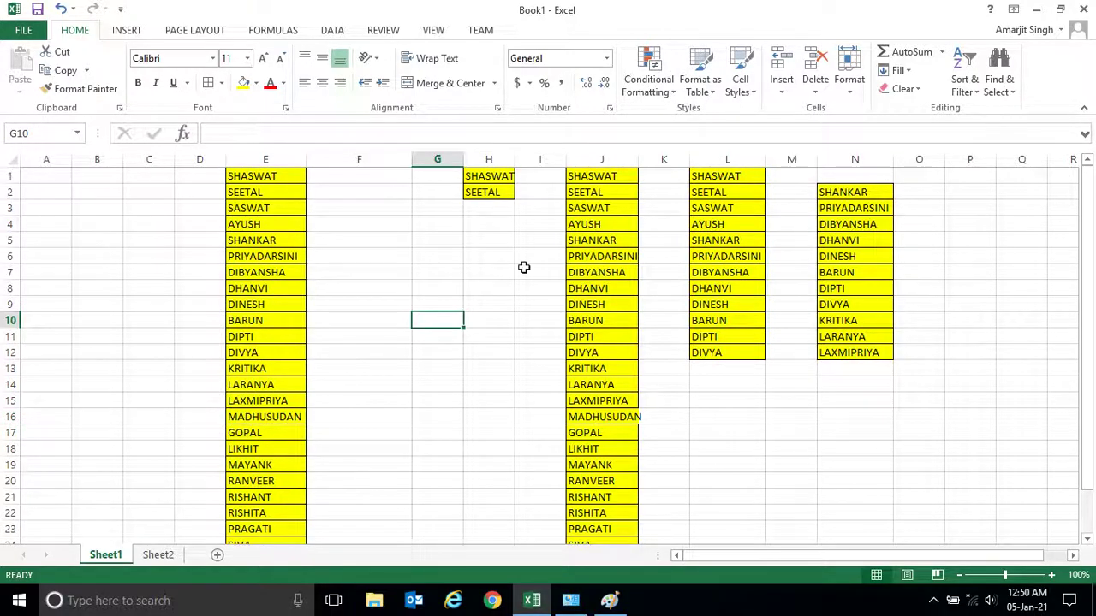
pyautogui.click(274, 258)
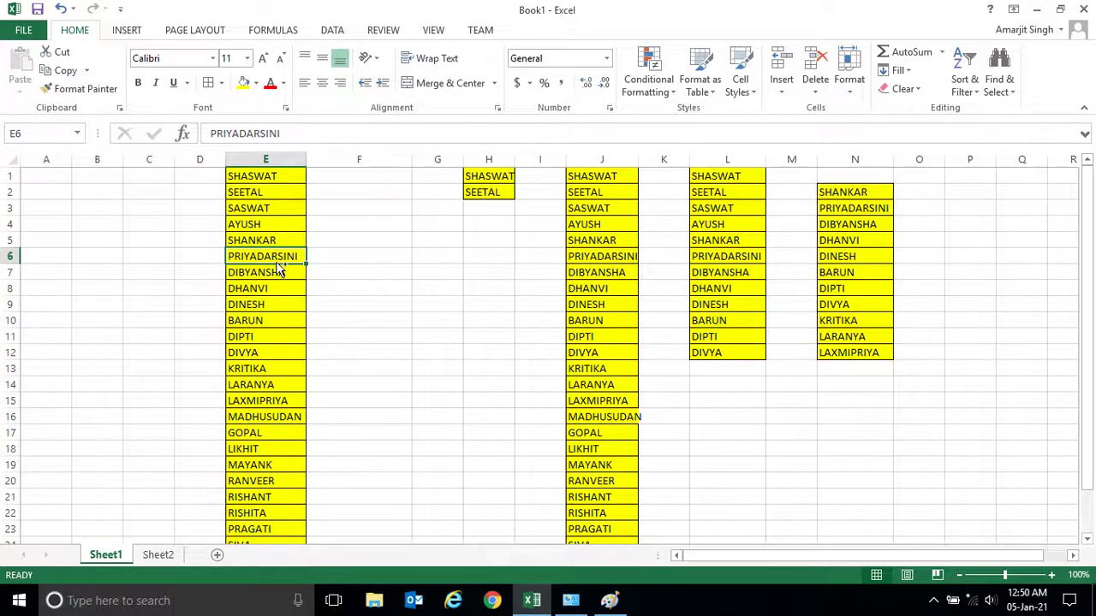
pyautogui.hotkey('ctrl', 'c')
pyautogui.click(430, 258)
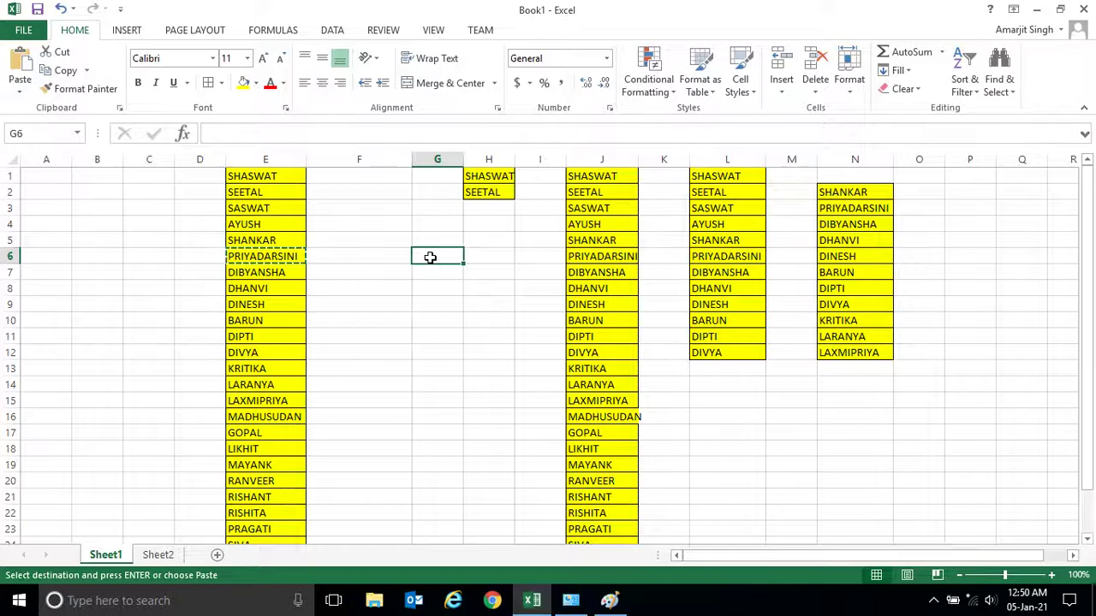
pyautogui.press('Return')
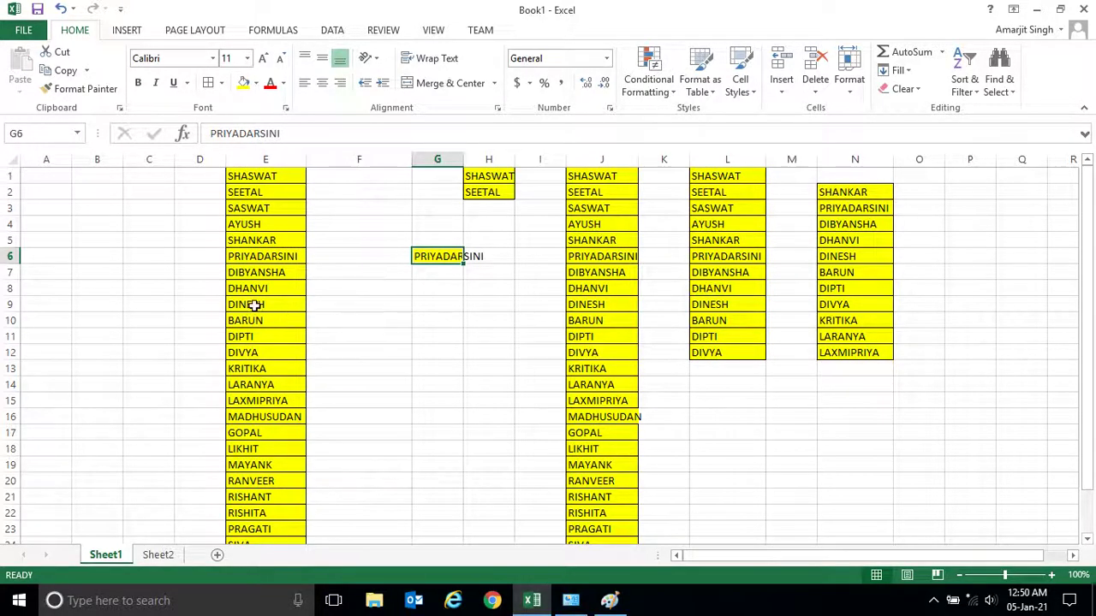
# - Copy the single name in E9 to cell G9
pyautogui.click(255, 306)
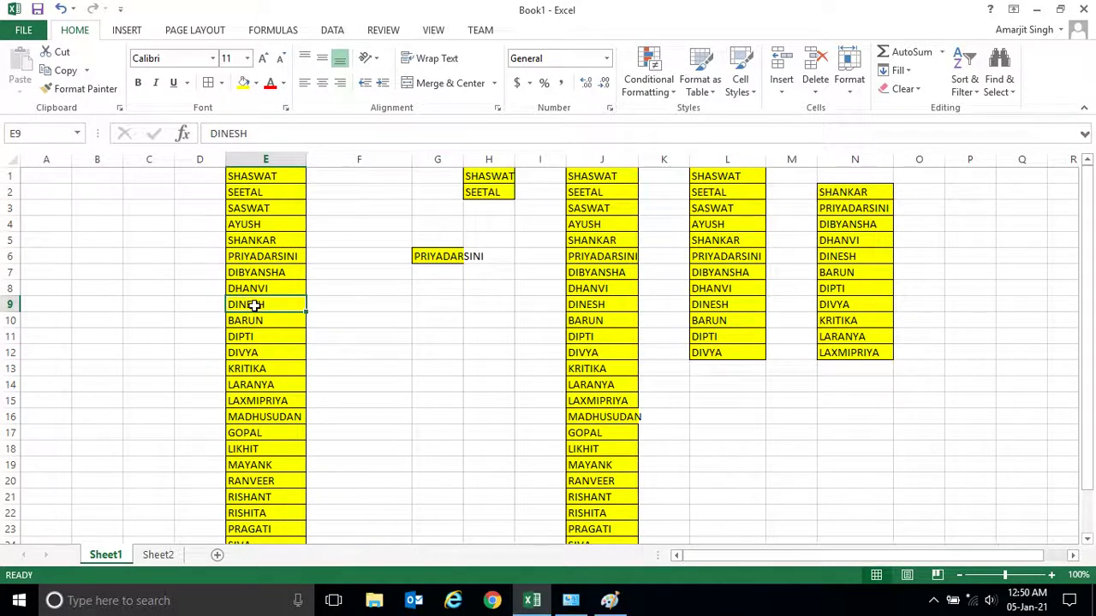
pyautogui.hotkey('ctrl', 'c')
pyautogui.click(437, 305)
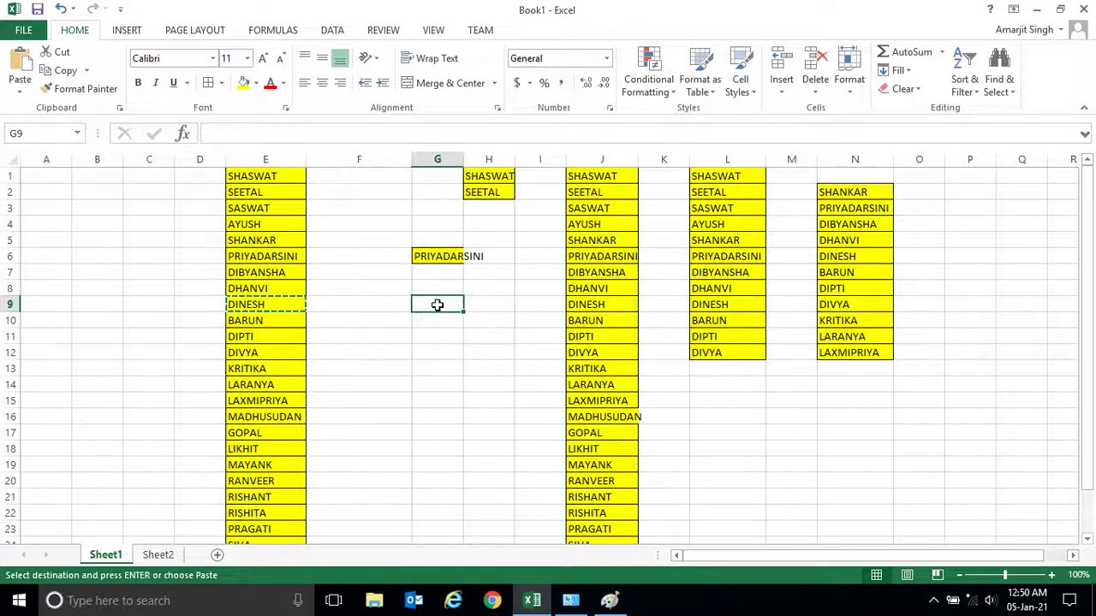
pyautogui.press('Return')
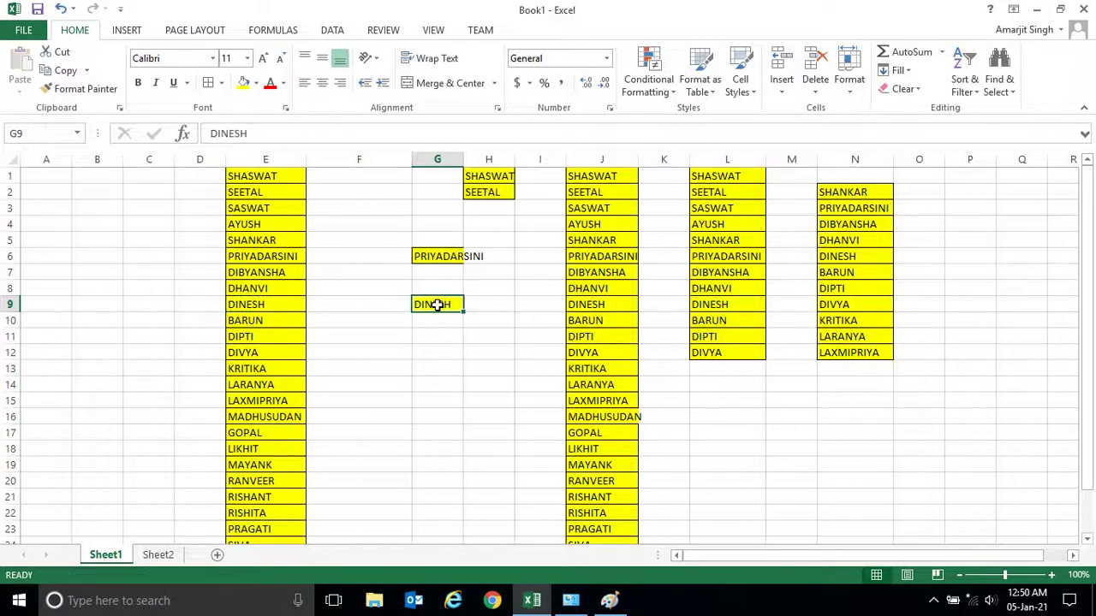
pyautogui.click(448, 379)
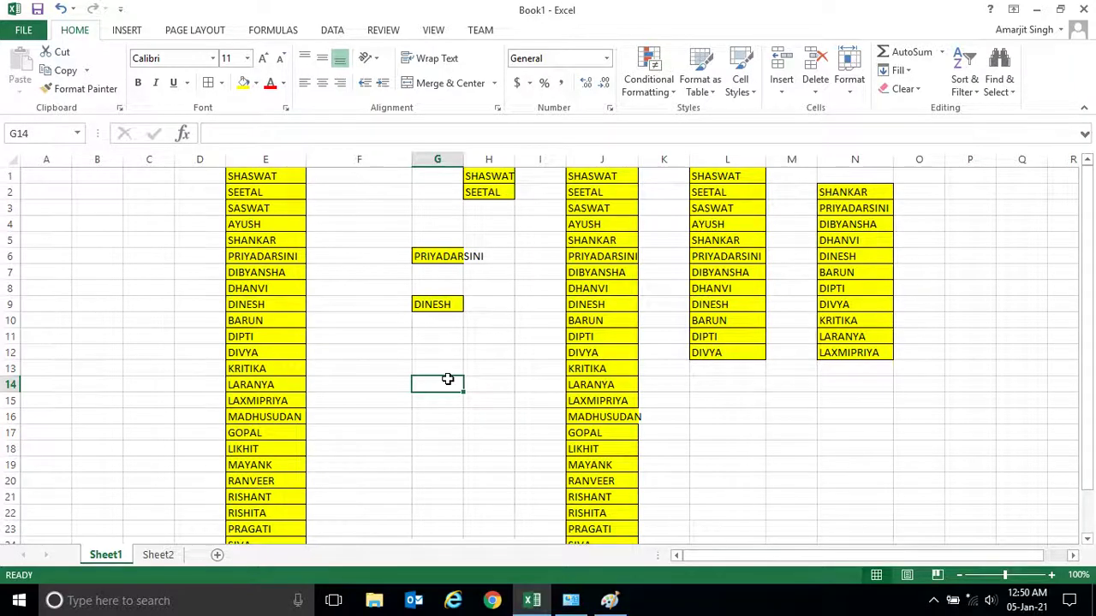
# - Switch to Paint, undo the Ctrl and V outlines, and draw a red rectangle about 104 × 42 px around the main Enter key
pyautogui.click(610, 600)
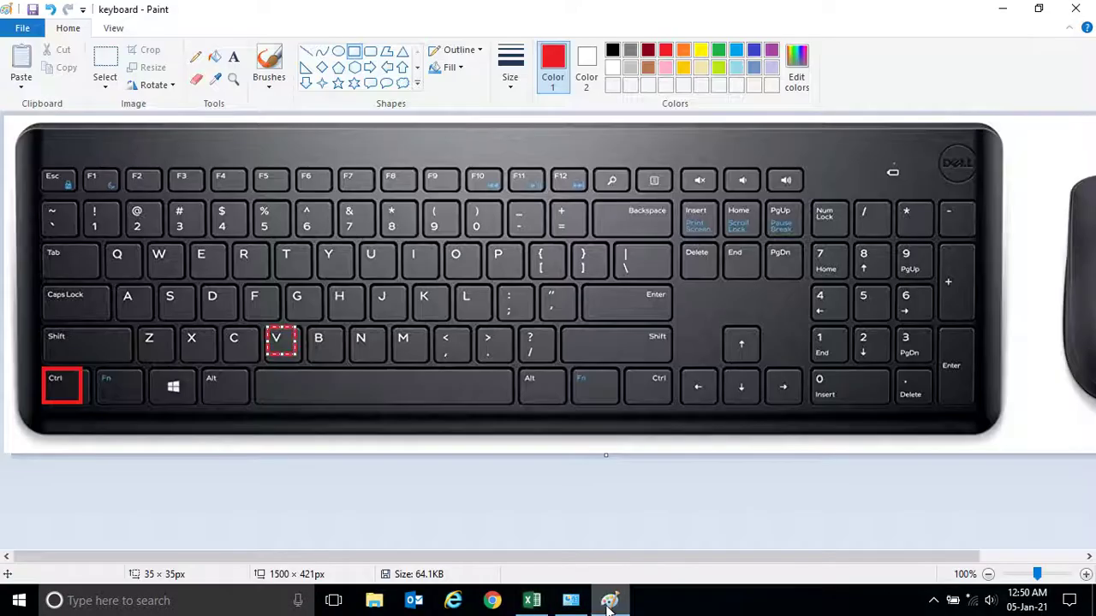
pyautogui.click(318, 434)
pyautogui.hotkey('ctrl', 'z')
pyautogui.hotkey('ctrl', 'z')
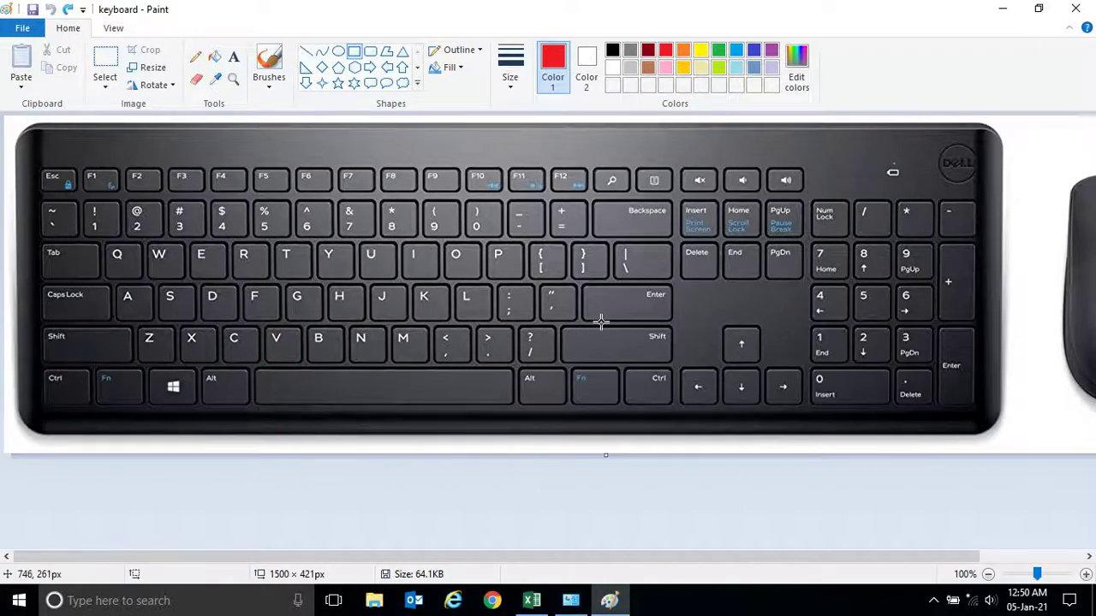
pyautogui.moveTo(589, 290); pyautogui.dragTo(645, 285)
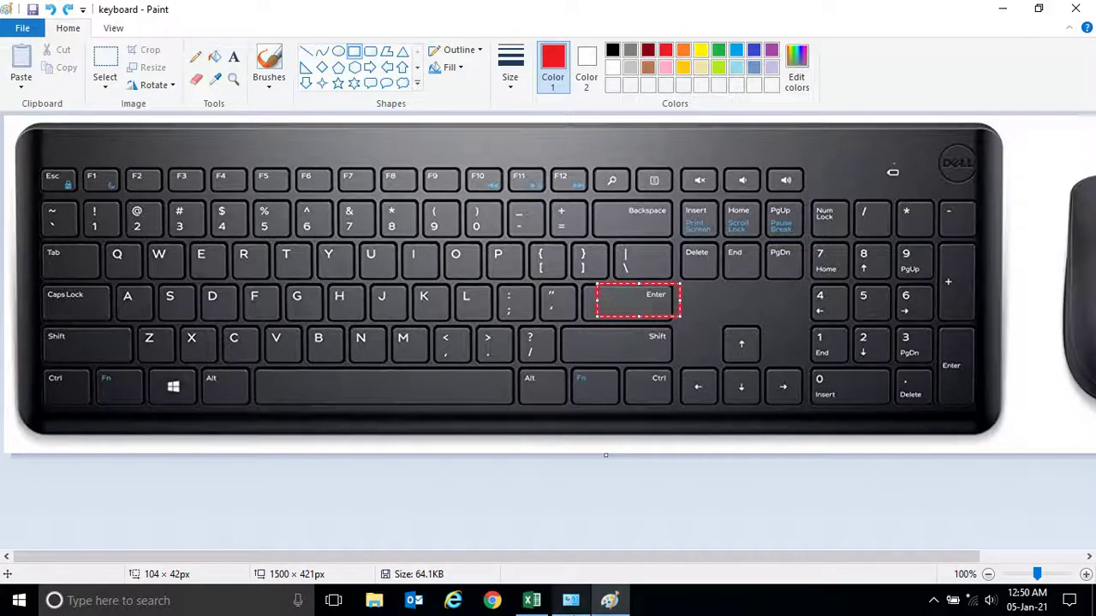
# - Switch back to Excel and select the empty cell H11
pyautogui.click(532, 600)
pyautogui.click(493, 334)
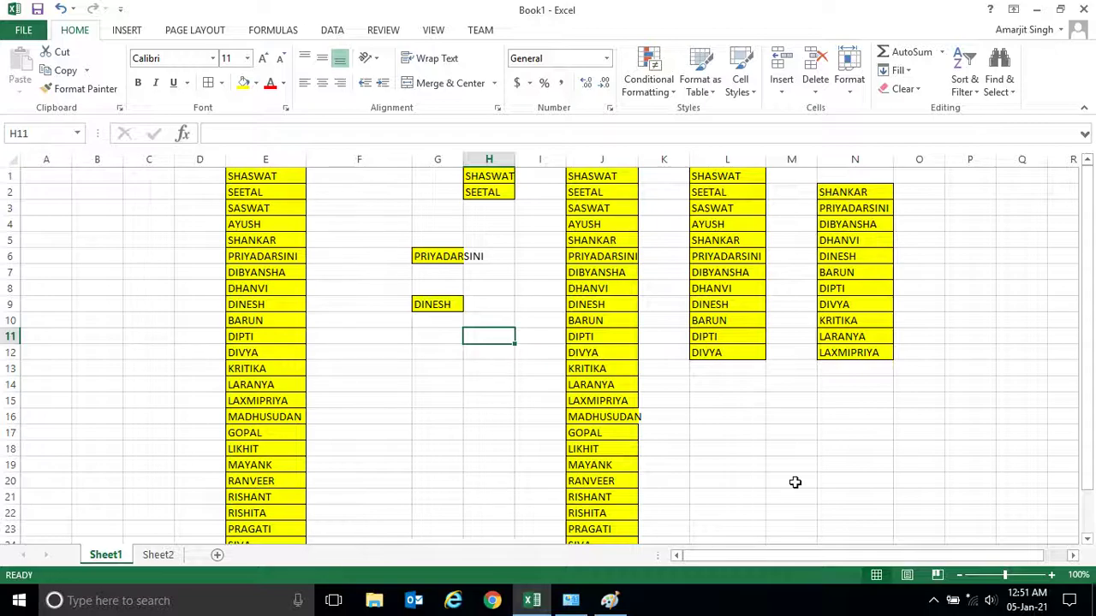
pyautogui.click(933, 602)
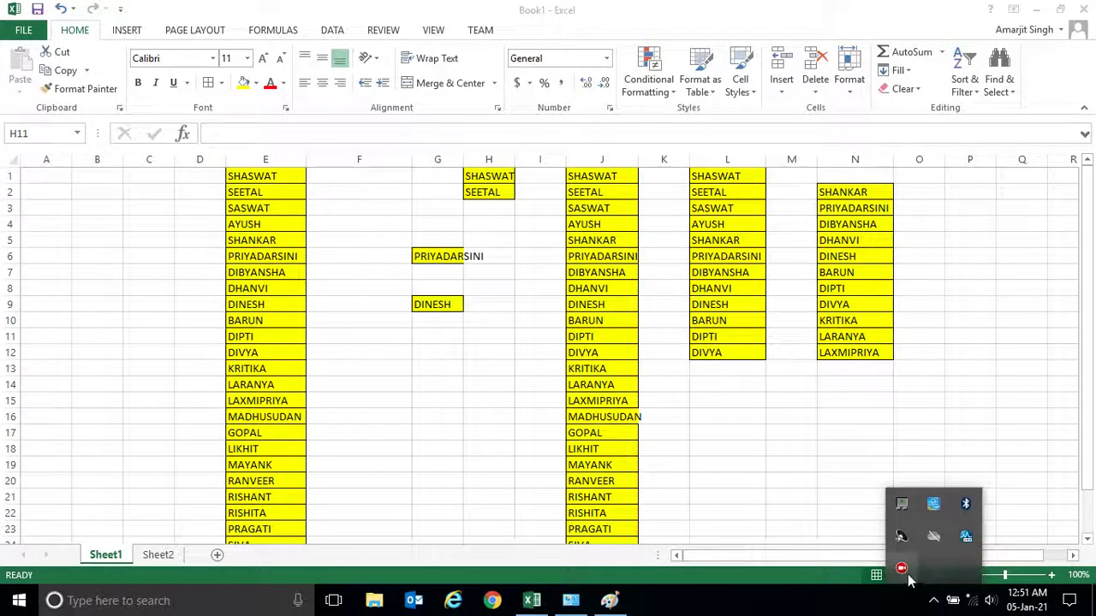